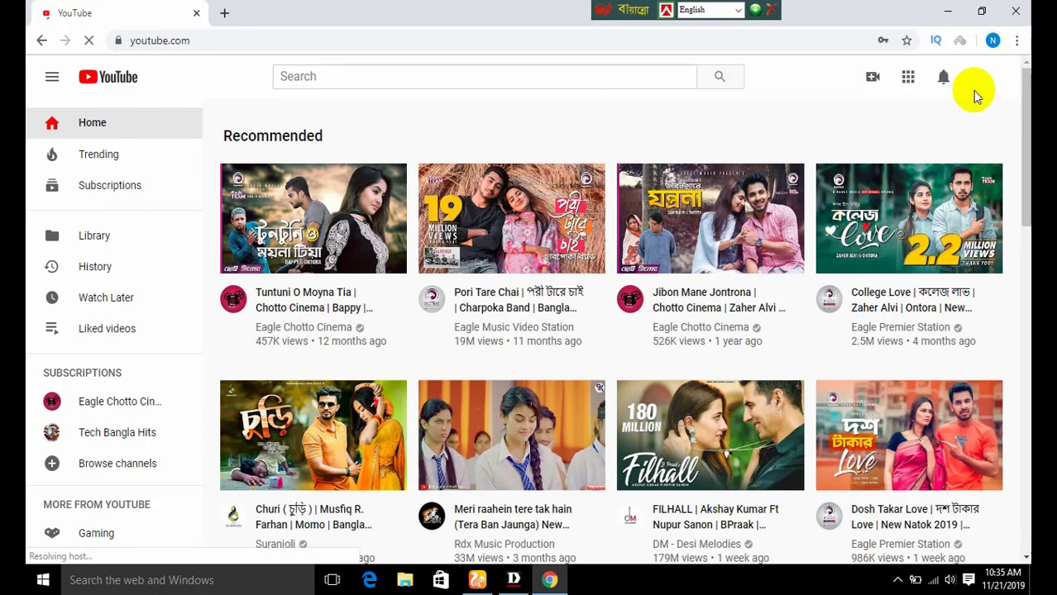
# Start creating a new YouTube channel from the account and choose the custom name option.
pyautogui.click(987, 78)
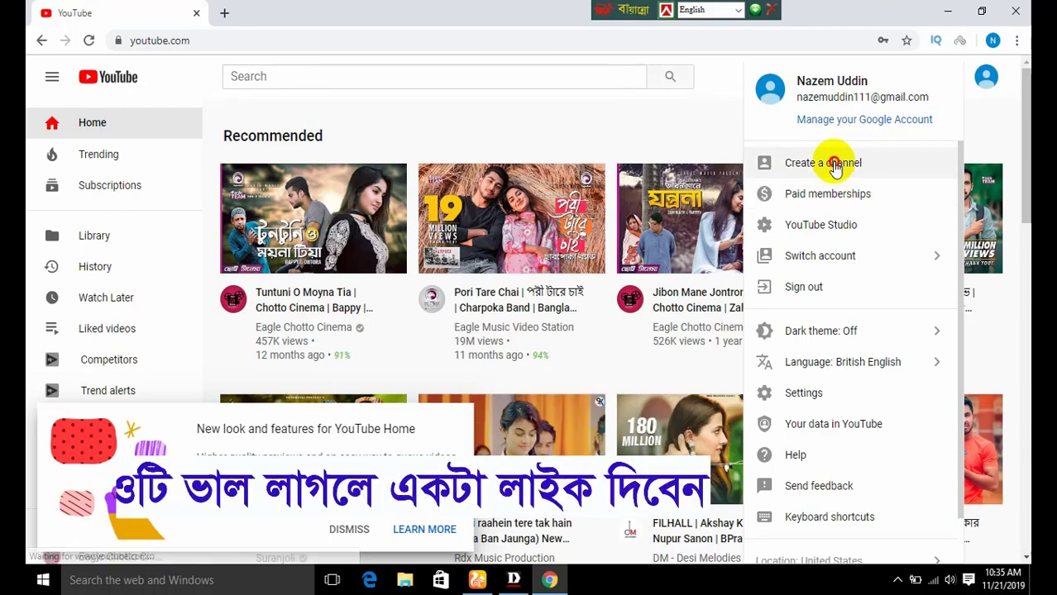
pyautogui.click(827, 163)
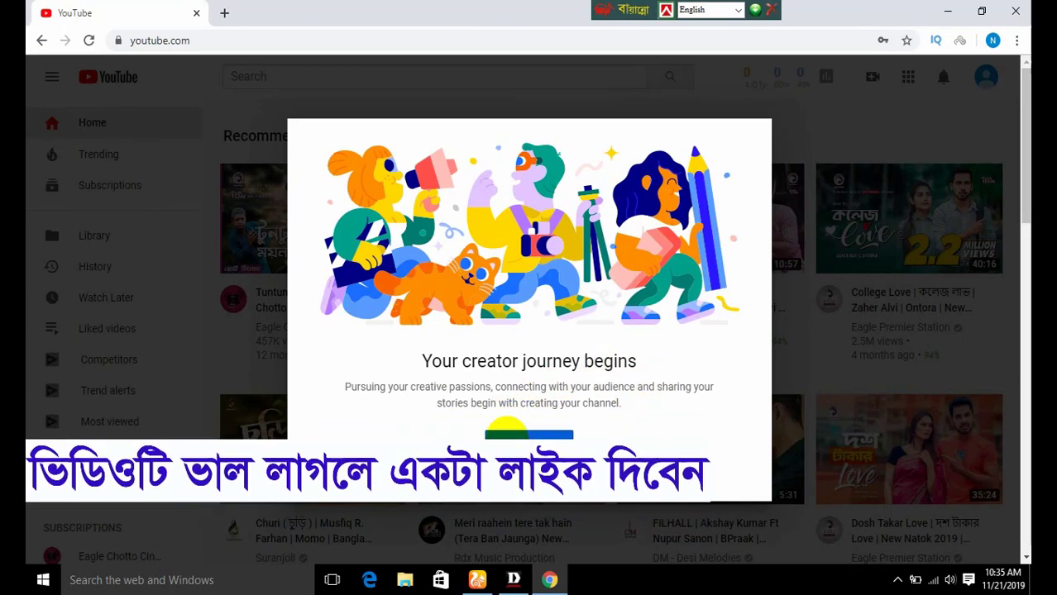
pyautogui.click(526, 445)
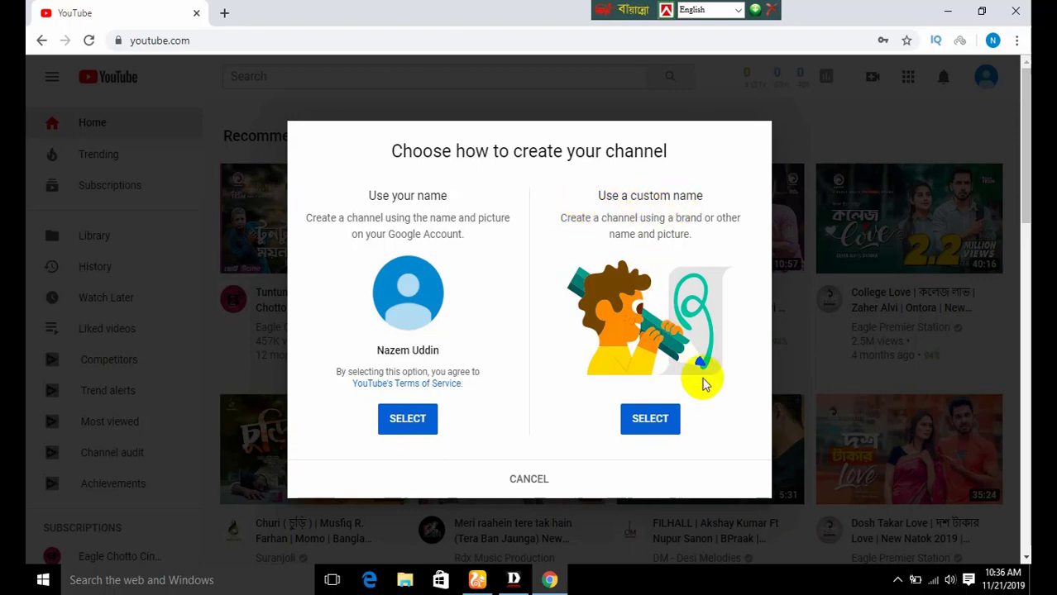
pyautogui.click(647, 423)
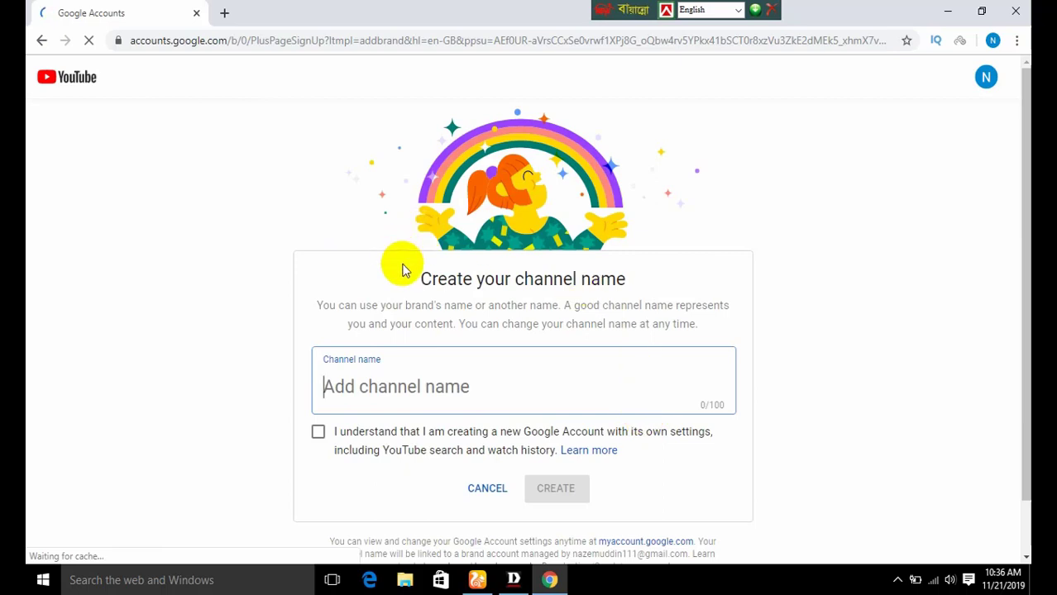
# Name the channel "Bangla Channel", acknowledge the new Google Account terms and create it.
pyautogui.scroll(-1, 679, 248)
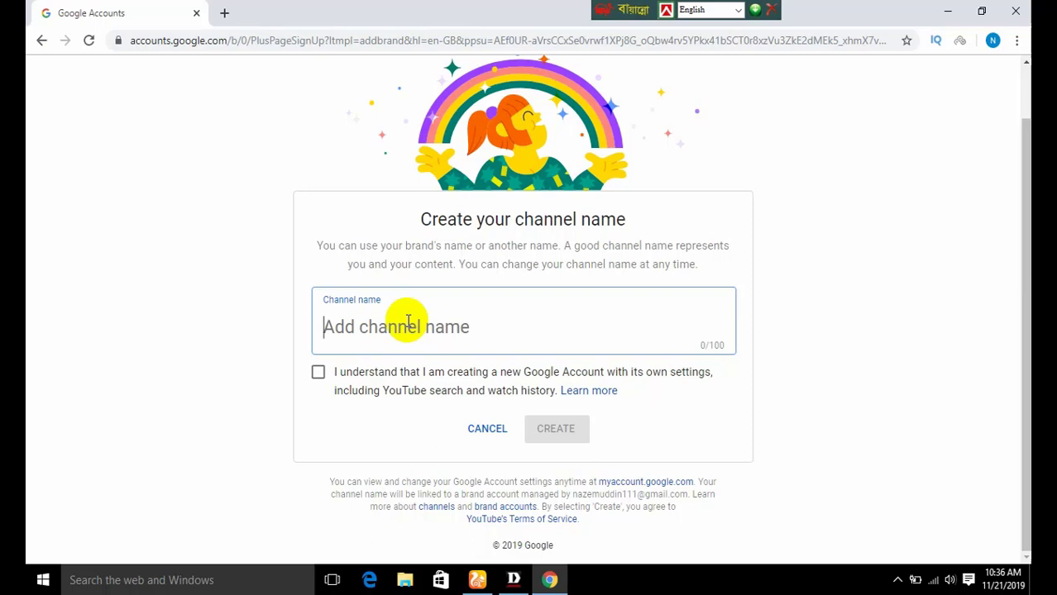
pyautogui.write('B')
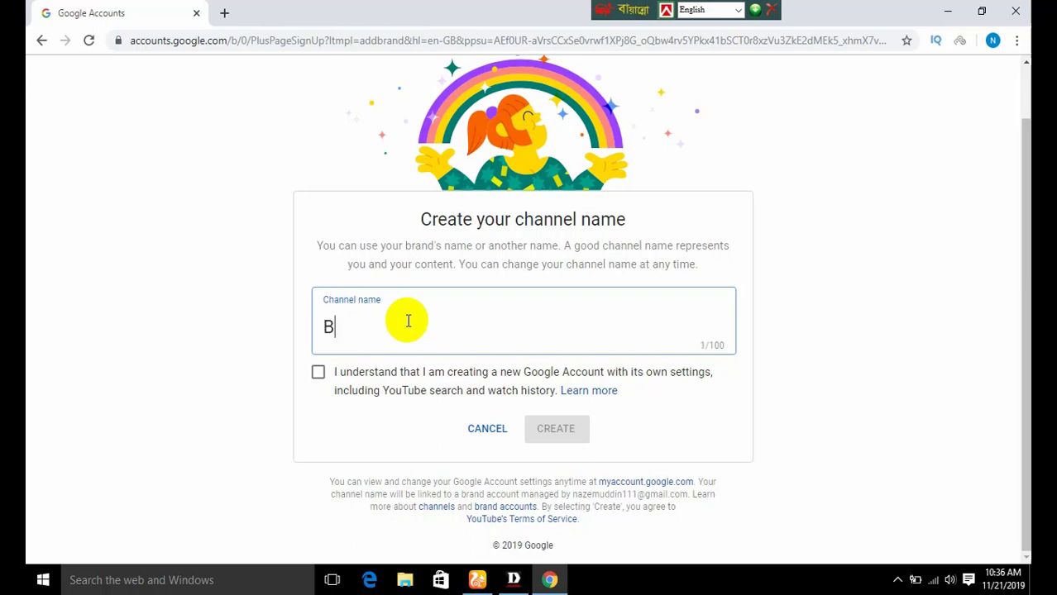
pyautogui.write('angla ')
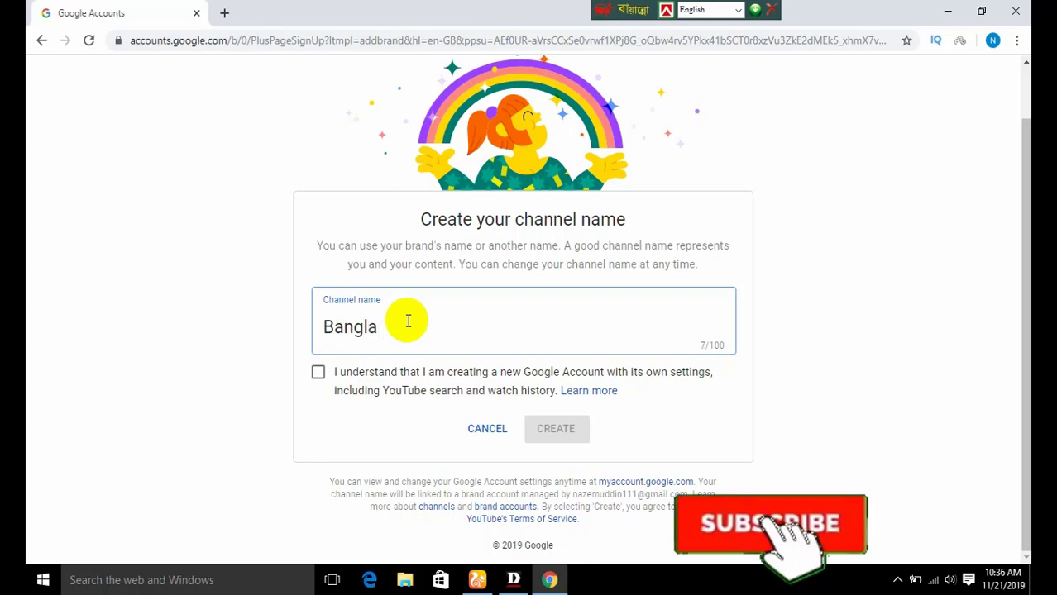
pyautogui.write('Channel')
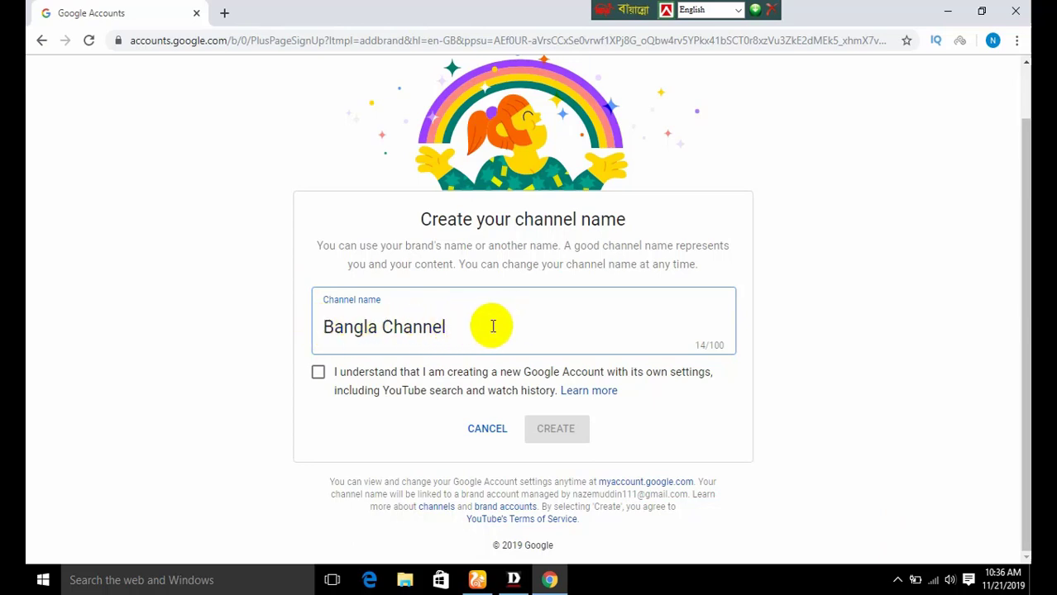
pyautogui.moveTo(478, 325); pyautogui.dragTo(208, 300)
pyautogui.click(116, 351)
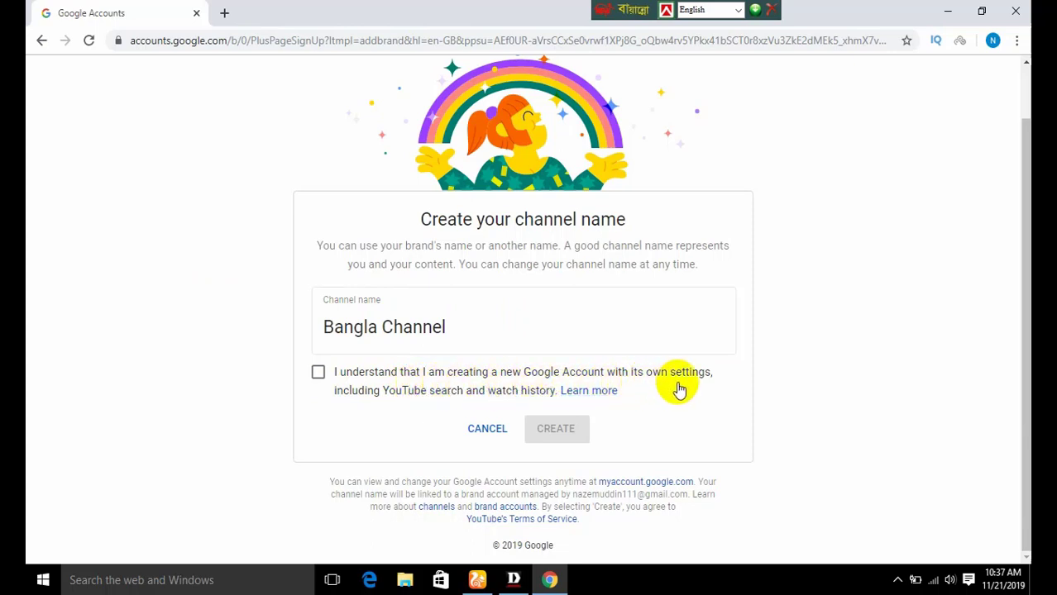
pyautogui.click(319, 375)
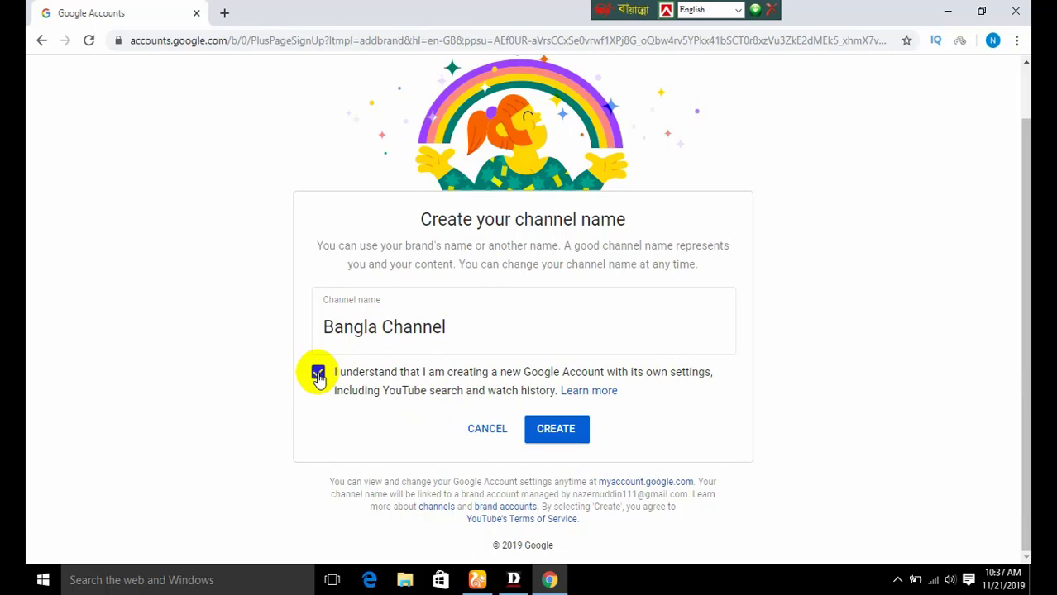
pyautogui.click(562, 431)
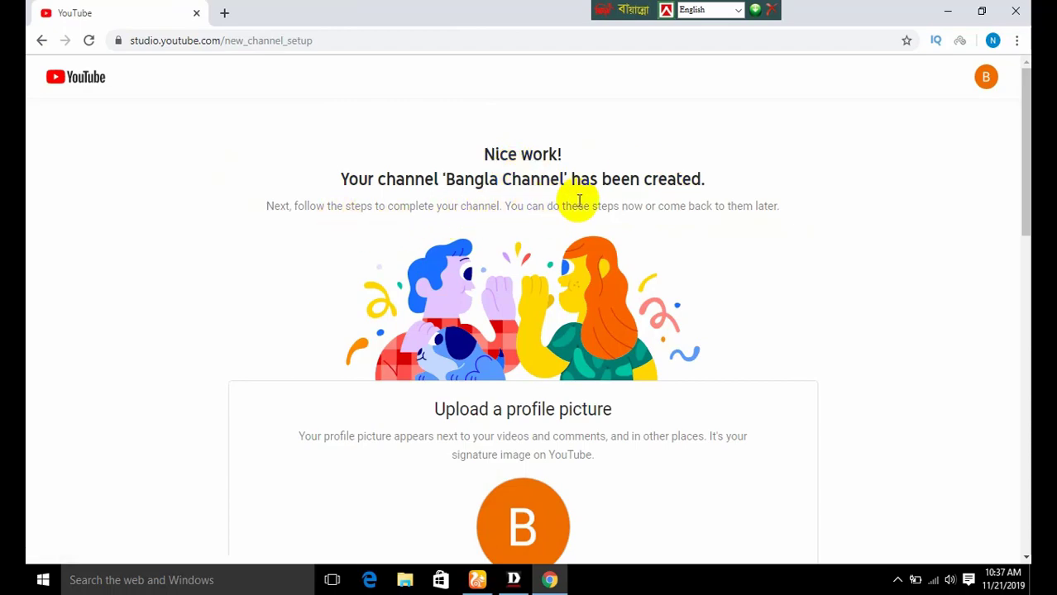
# Enter the channel description "hi friends how are your this channel create for simple".
pyautogui.scroll(-5, 562, 366)
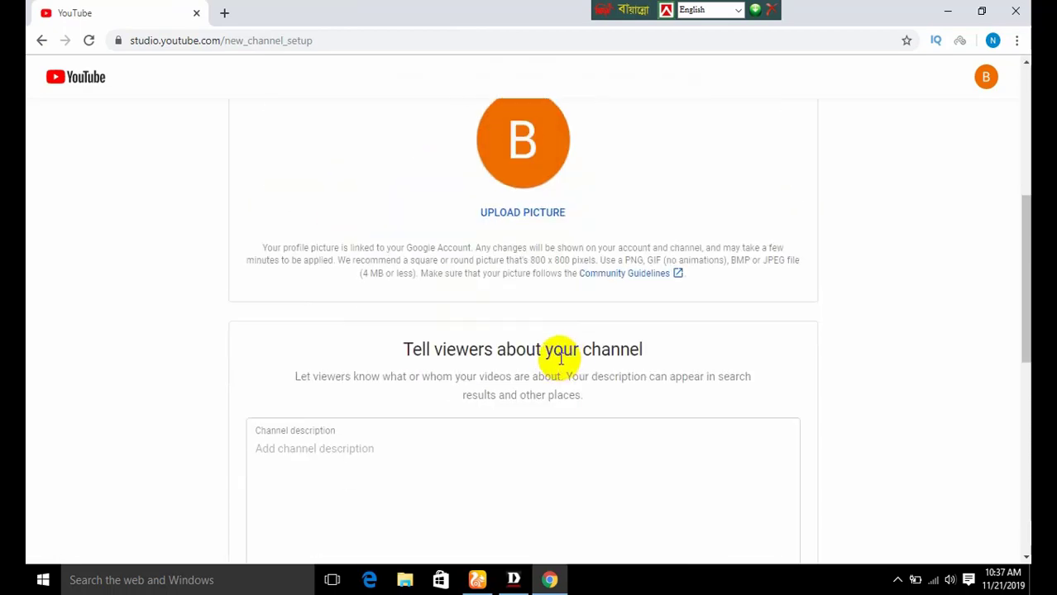
pyautogui.scroll(2, 556, 354)
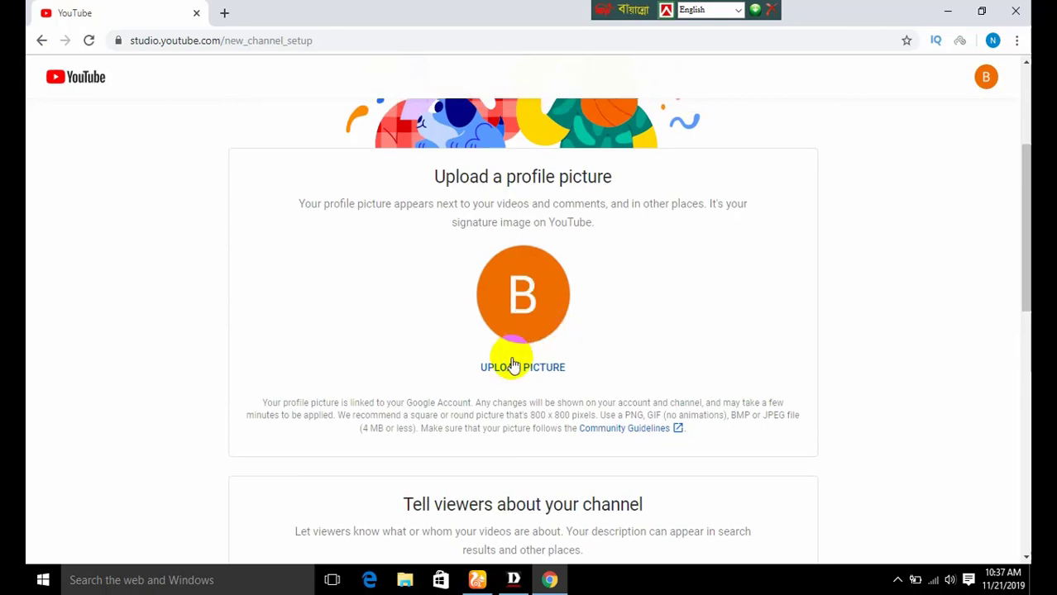
pyautogui.scroll(3, 538, 205)
pyautogui.scroll(-7, 503, 324)
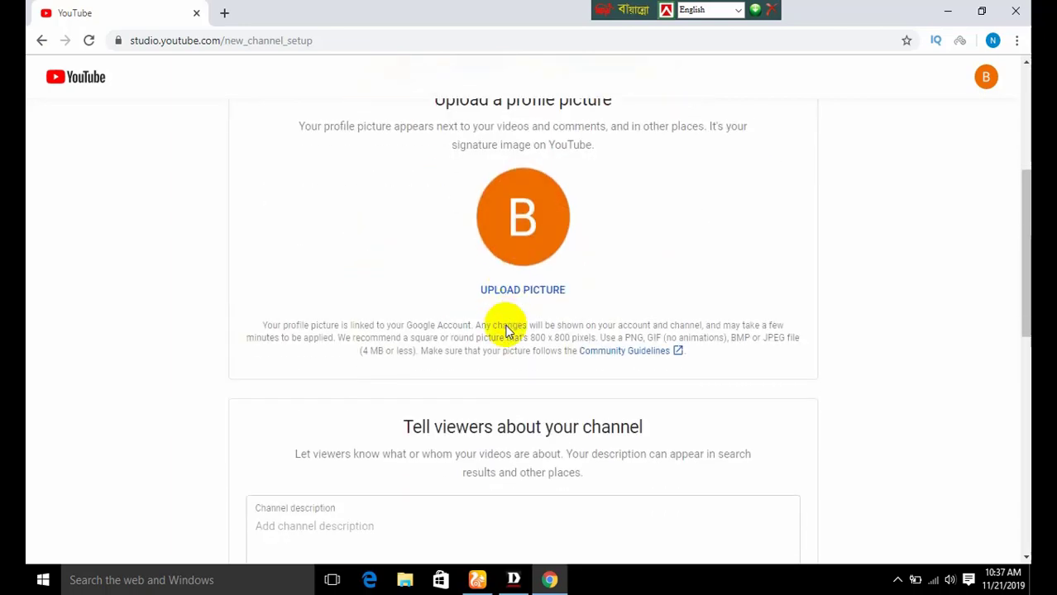
pyautogui.scroll(-1, 501, 349)
pyautogui.click(317, 228)
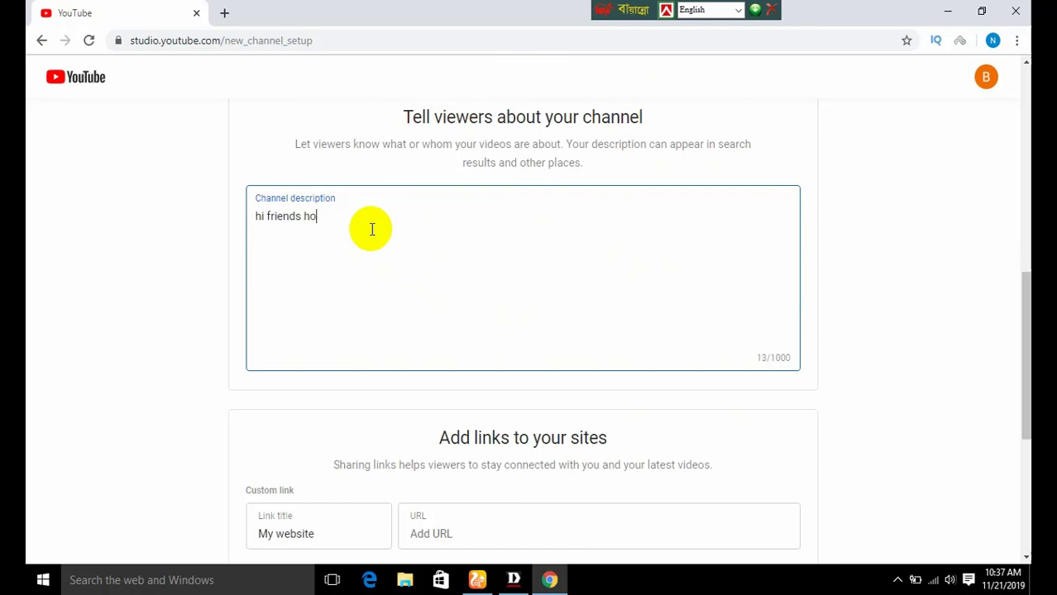
pyautogui.write('your ')
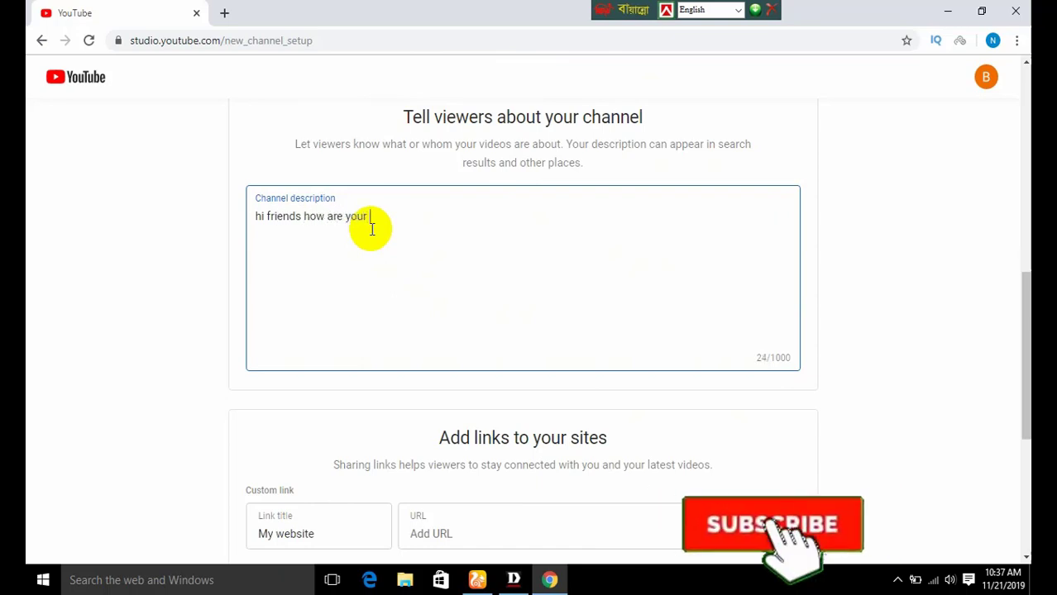
pyautogui.write('this channel create for simple')
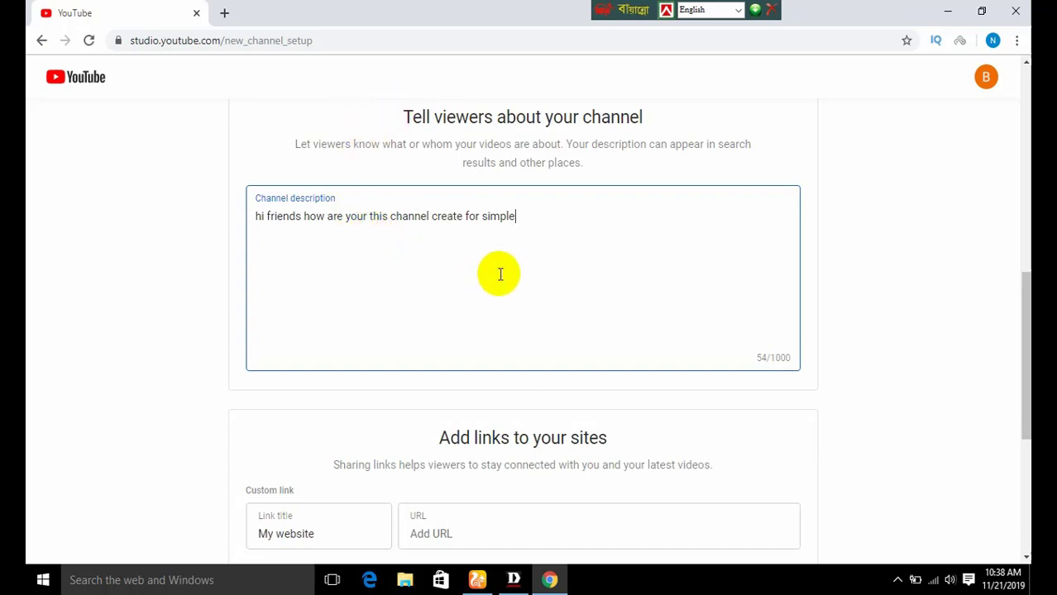
pyautogui.moveTo(532, 234); pyautogui.dragTo(243, 206)
pyautogui.click(158, 217)
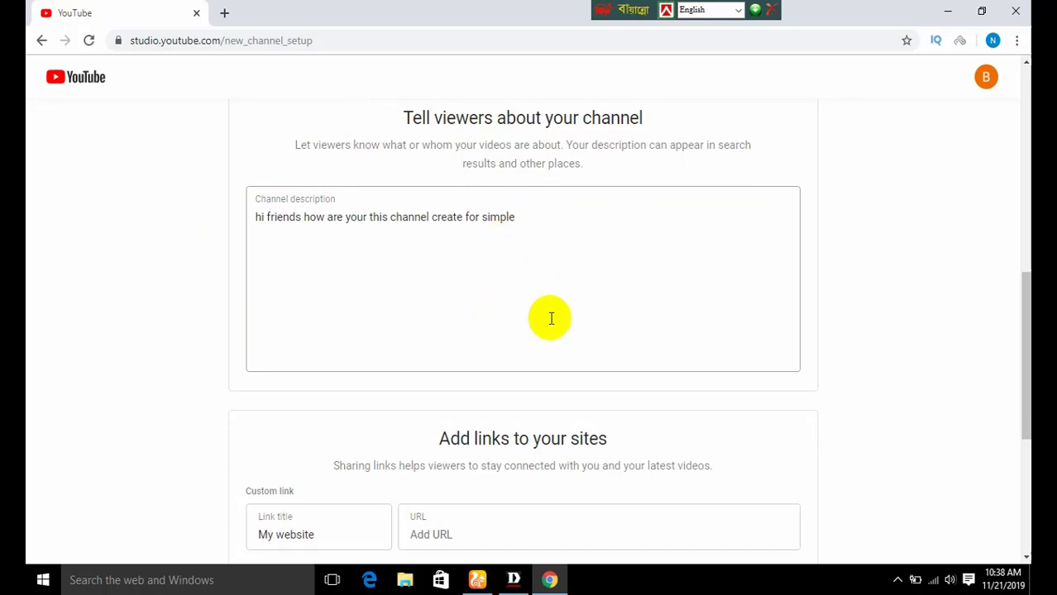
# Leave the website and social links blank, then save the channel setup and continue.
pyautogui.scroll(-1, 555, 318)
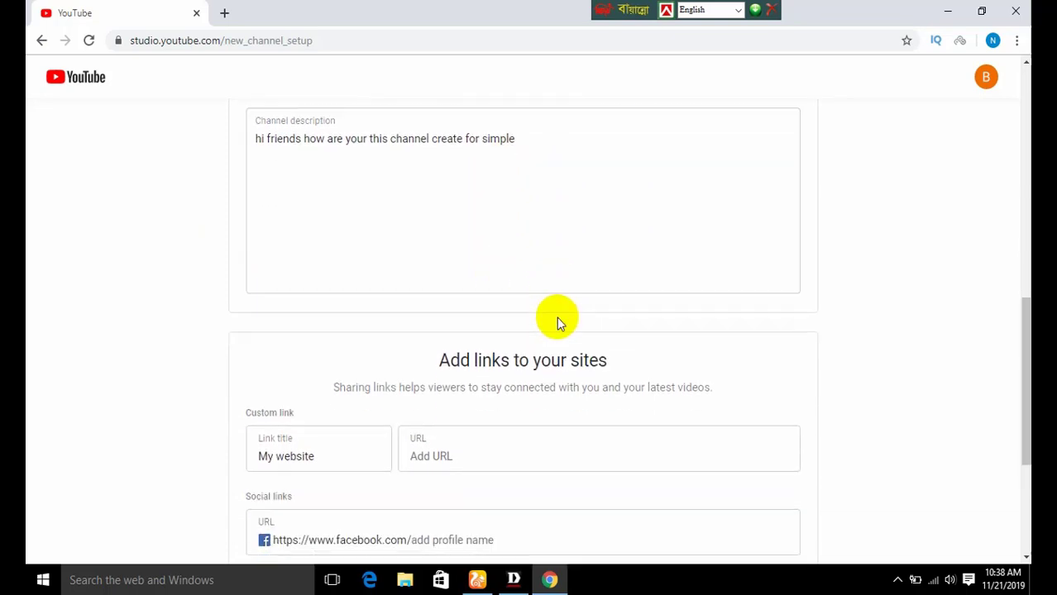
pyautogui.click(444, 457)
pyautogui.scroll(-3, 502, 455)
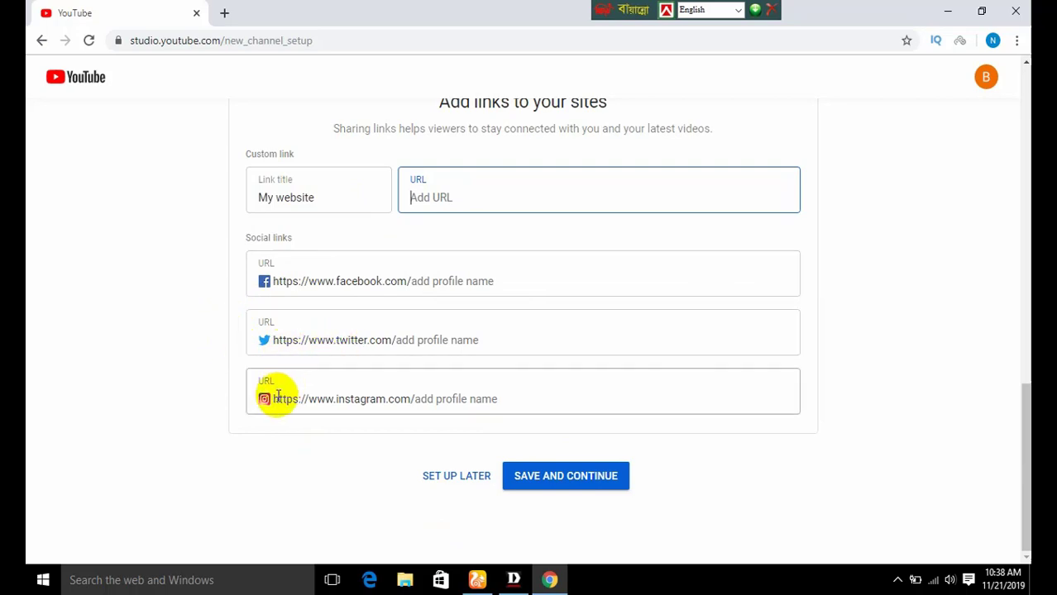
pyautogui.click(571, 487)
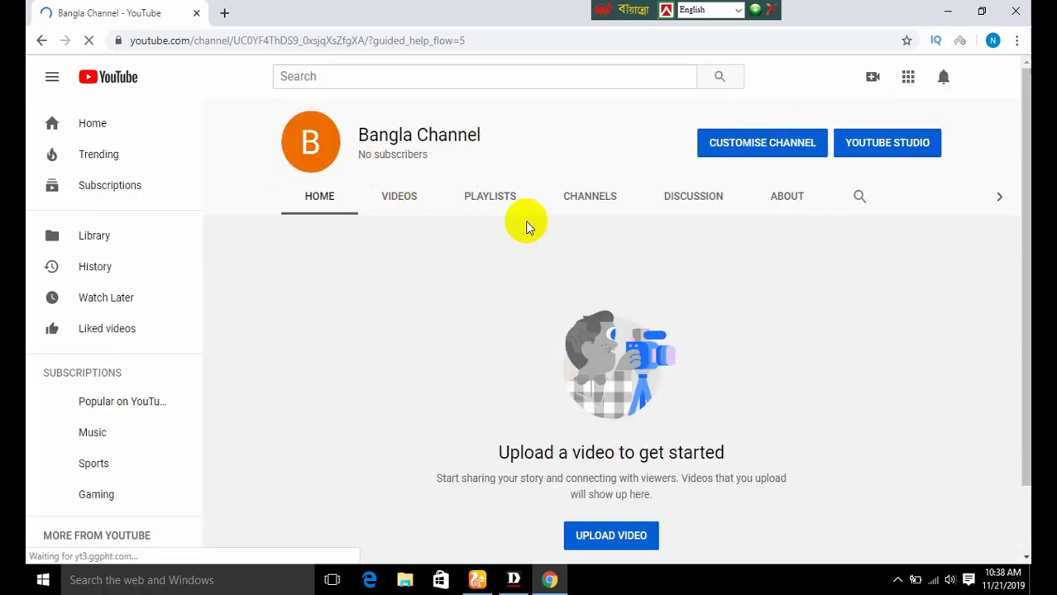
# Review the new channel's Home, Videos and About pages, including its description.
pyautogui.scroll(-1, 612, 463)
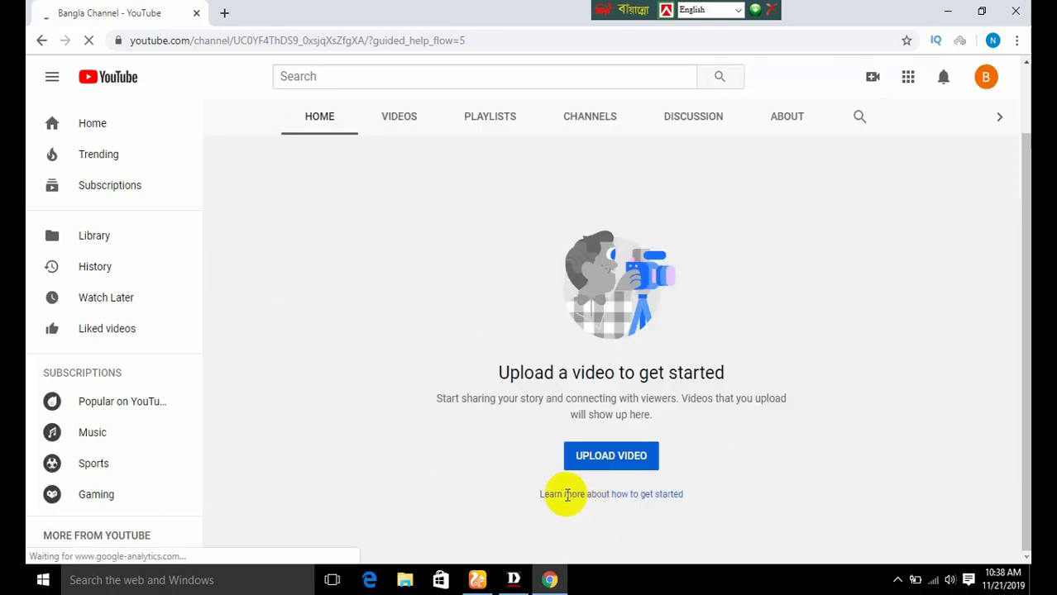
pyautogui.scroll(1, 567, 495)
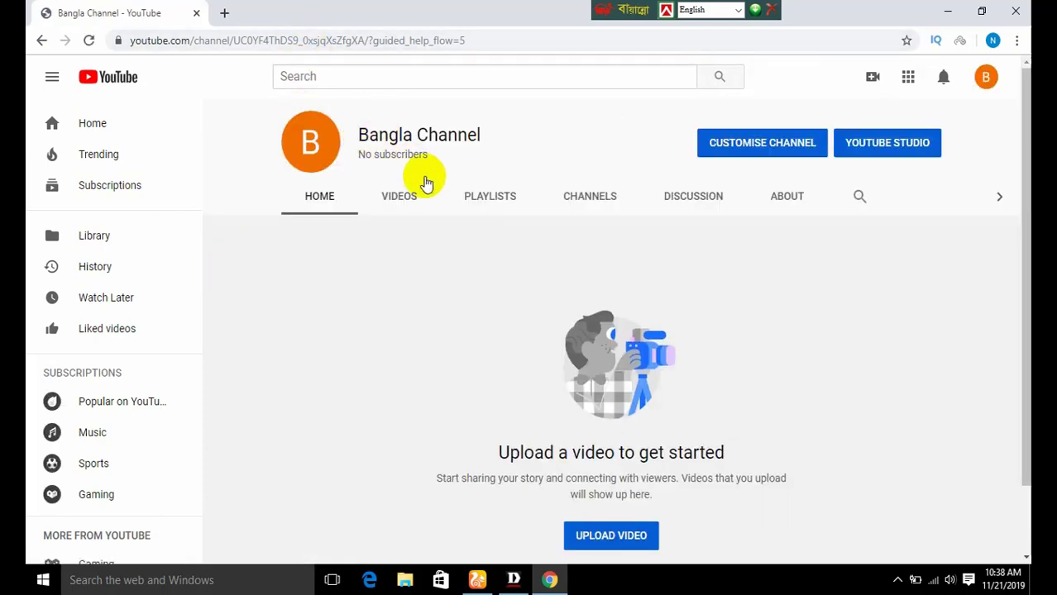
pyautogui.click(406, 203)
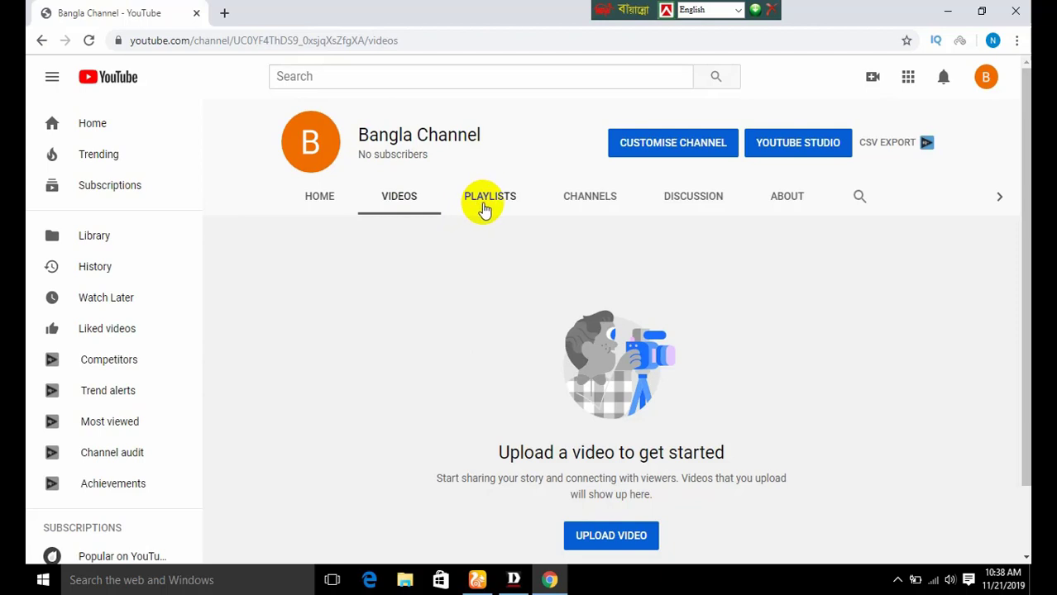
pyautogui.click(793, 201)
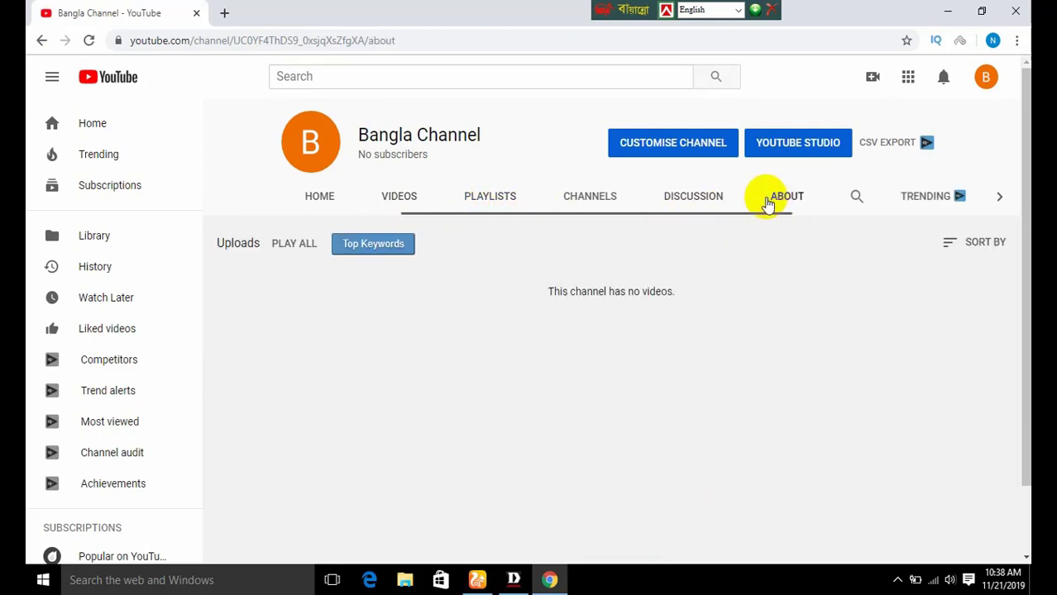
pyautogui.click(749, 232)
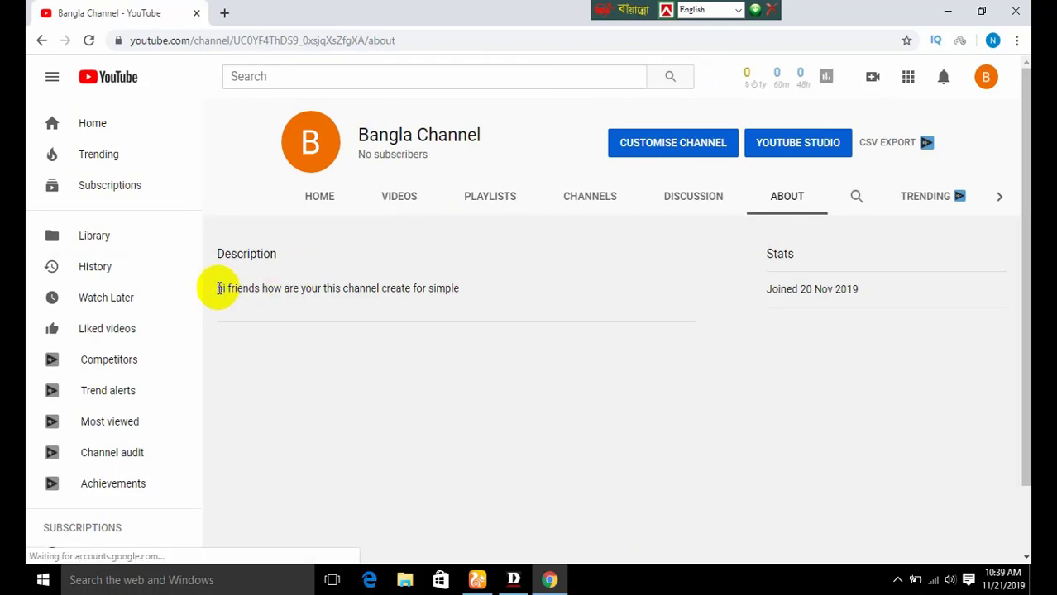
pyautogui.moveTo(220, 287); pyautogui.dragTo(601, 297)
pyautogui.click(686, 287)
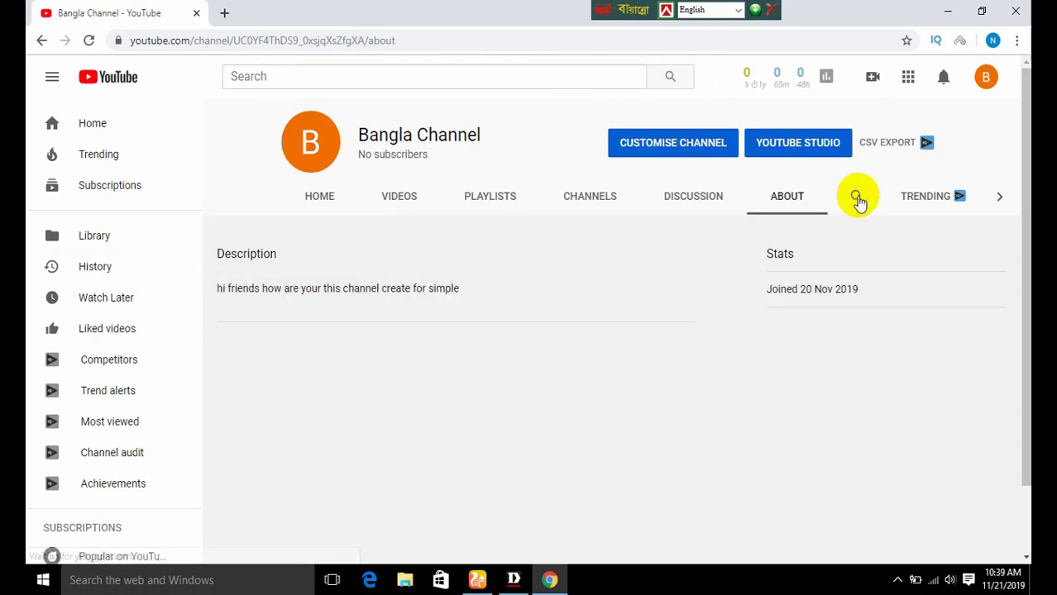
# View the channel's Discussion page and its public comment field.
pyautogui.click(669, 204)
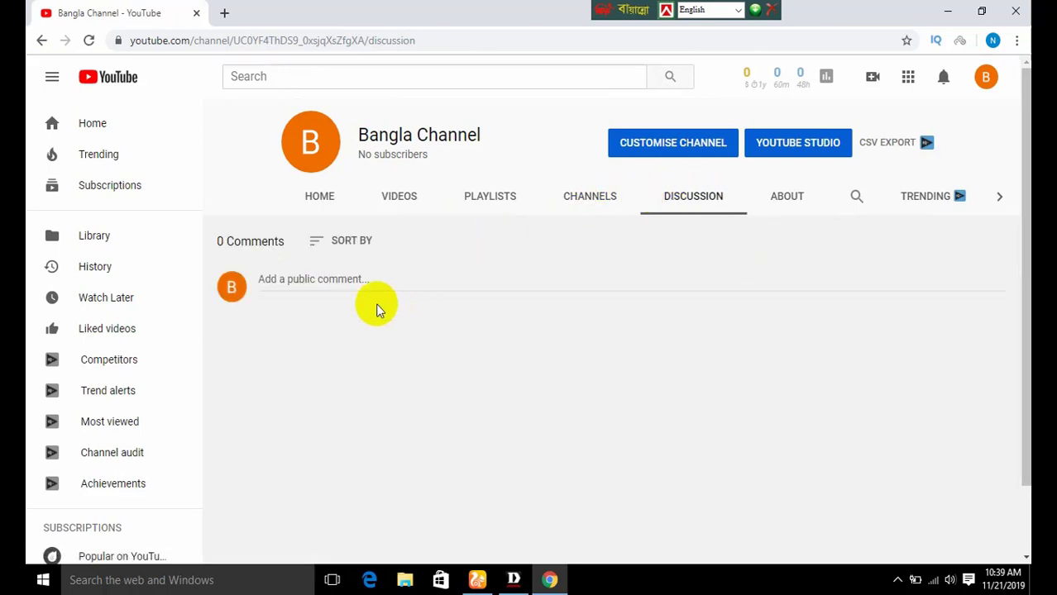
pyautogui.click(340, 282)
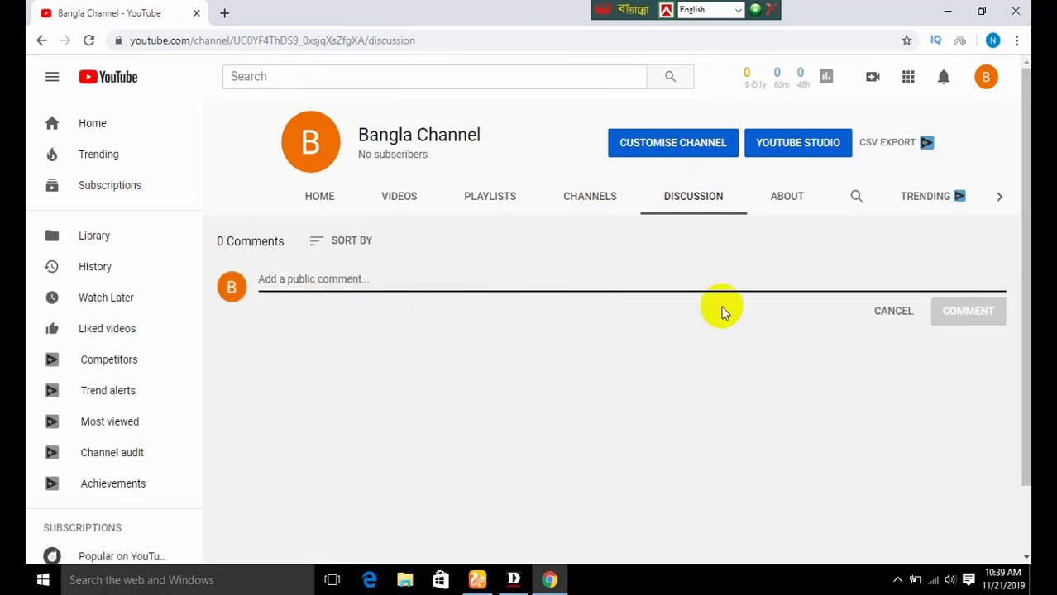
pyautogui.scroll(-1, 524, 177)
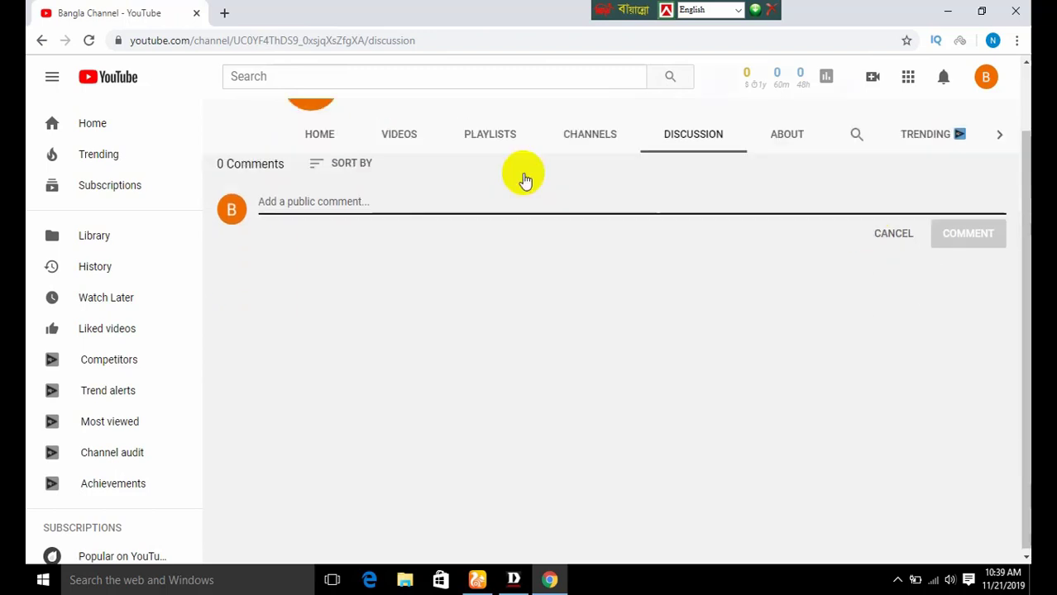
pyautogui.scroll(1, 546, 376)
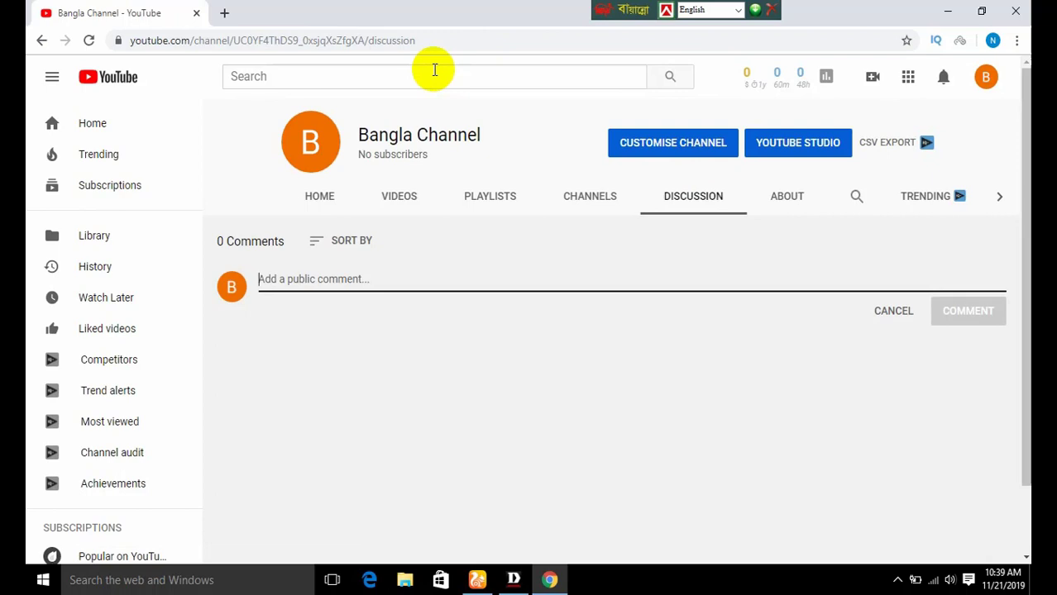
# Open the customisation view of Bangla Channel and start adding channel art.
pyautogui.click(686, 155)
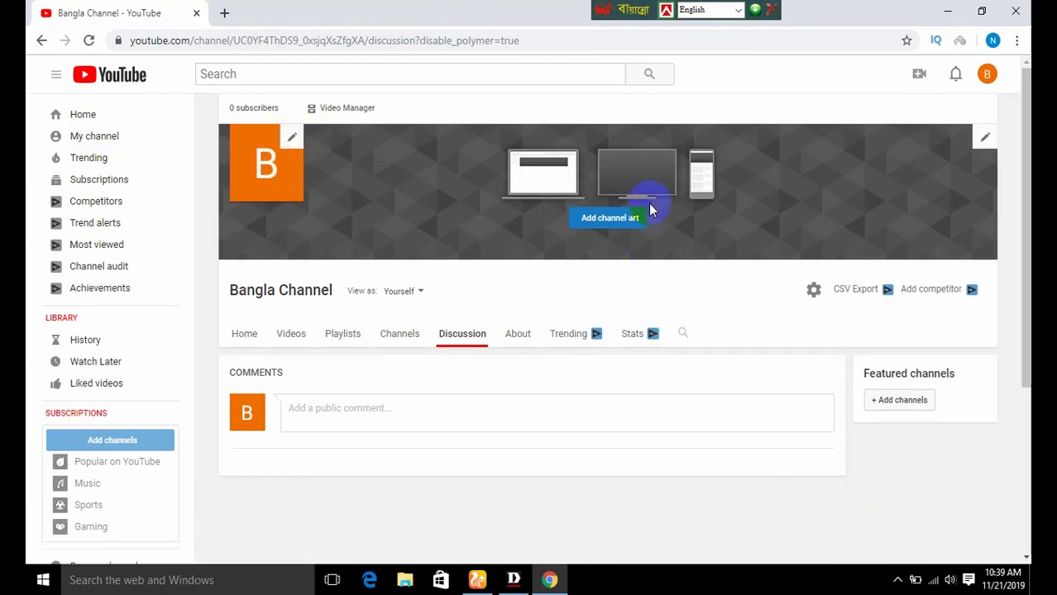
pyautogui.click(631, 220)
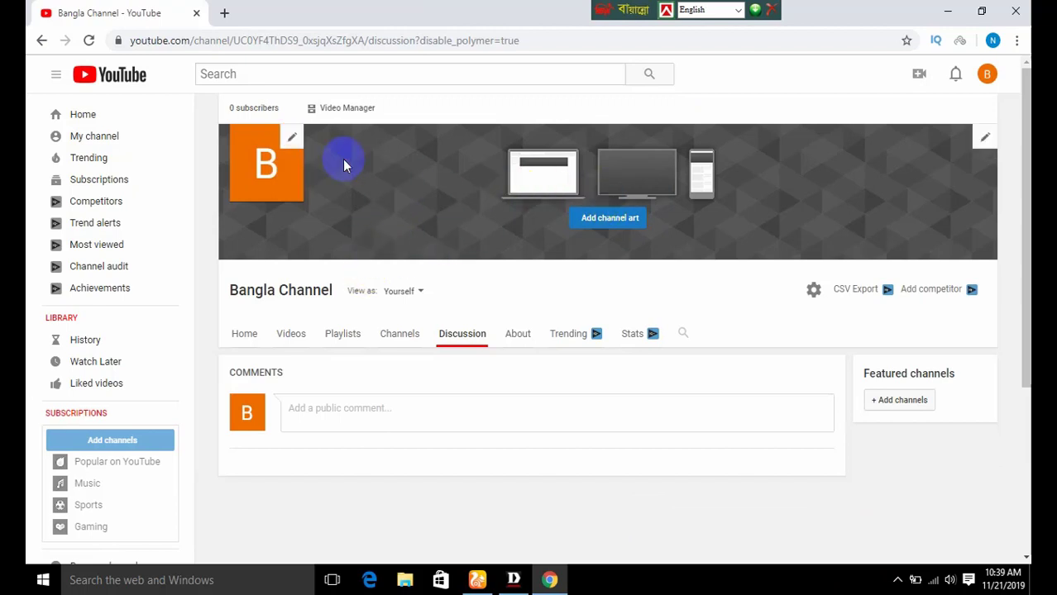
pyautogui.click(606, 228)
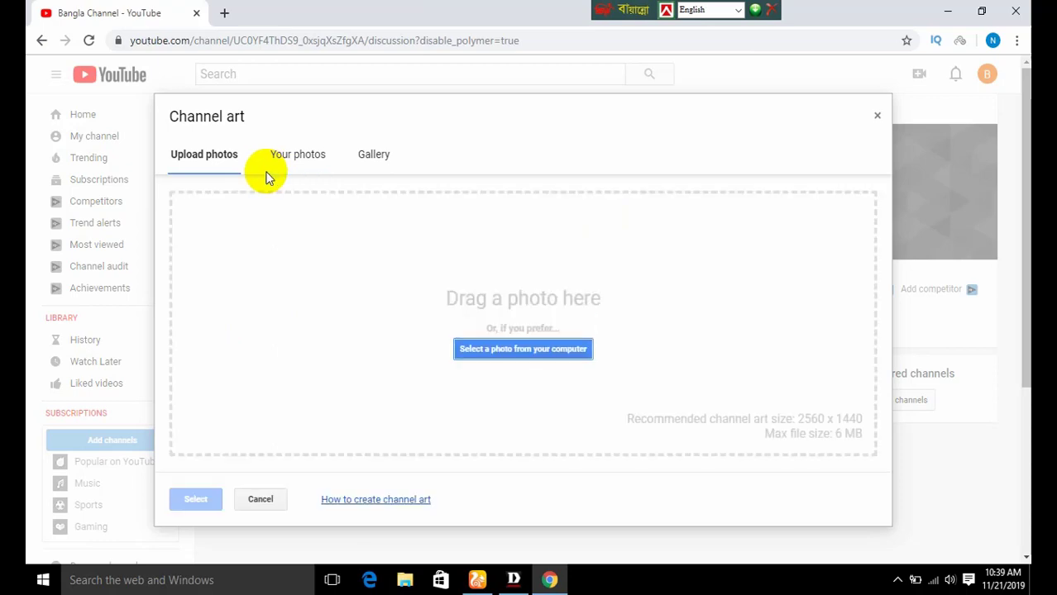
pyautogui.click(288, 159)
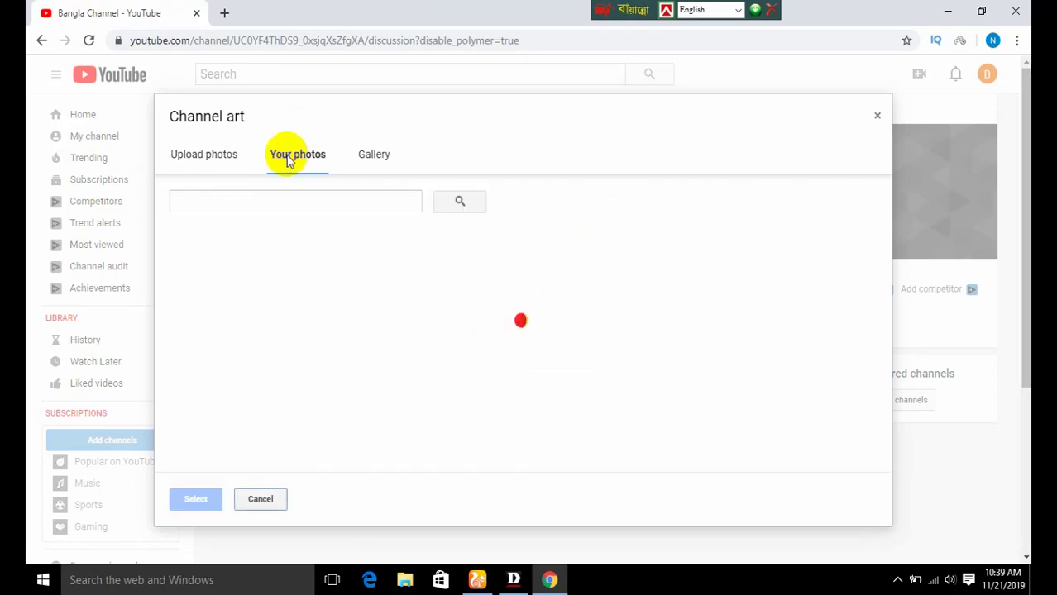
pyautogui.click(381, 159)
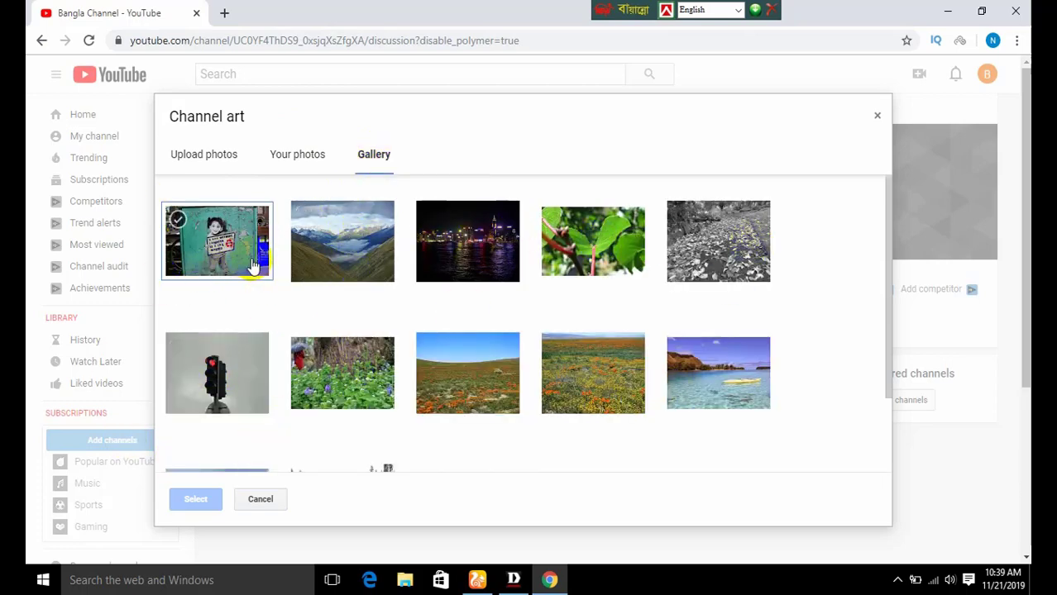
pyautogui.click(191, 157)
pyautogui.click(537, 350)
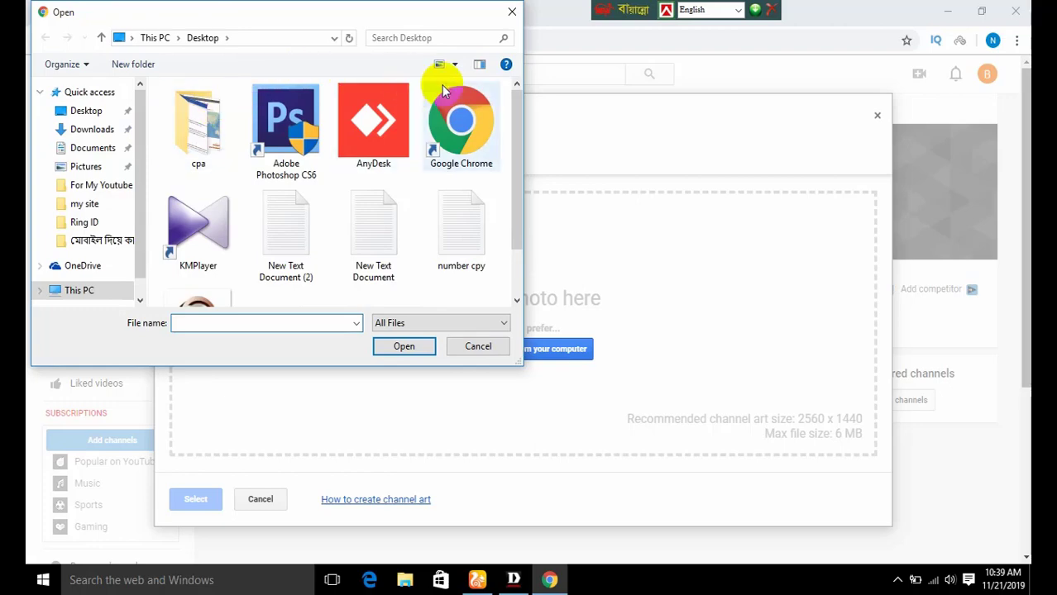
pyautogui.click(512, 15)
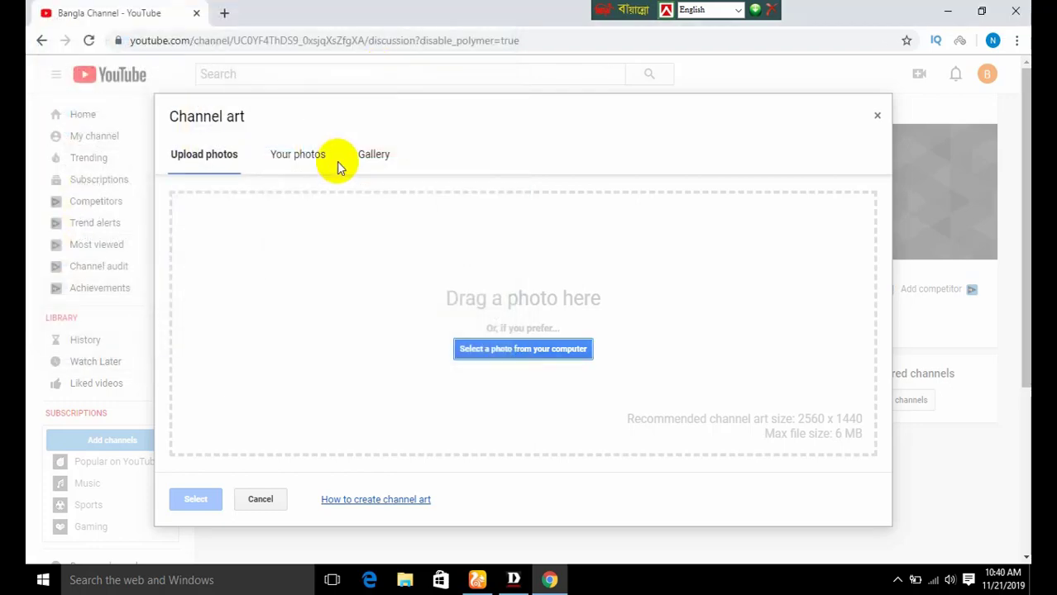
# Set the gallery photo of cloud-covered mountains as the channel art.
pyautogui.click(373, 157)
pyautogui.click(340, 248)
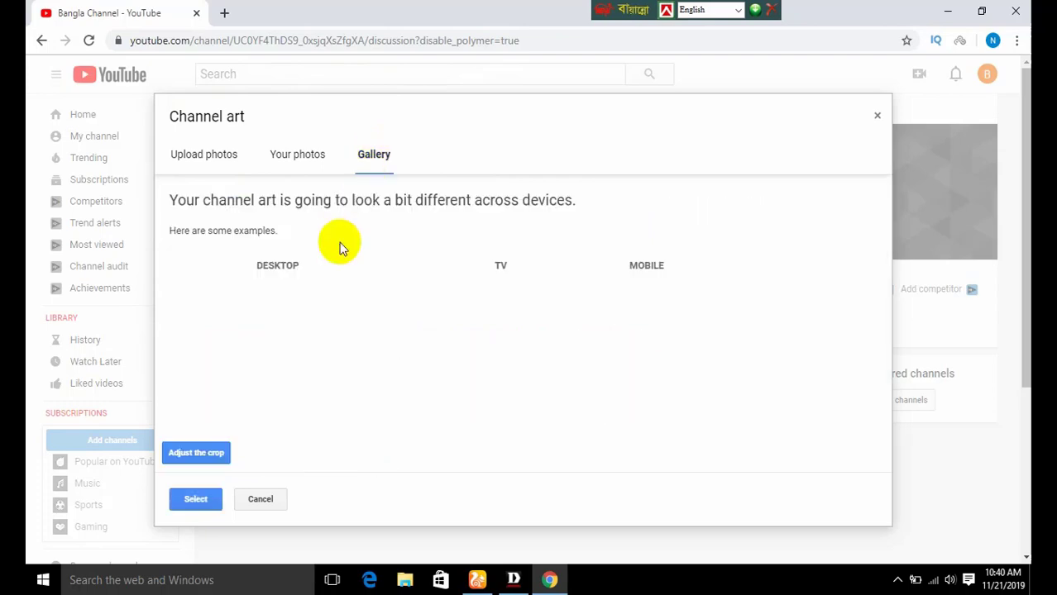
pyautogui.click(198, 498)
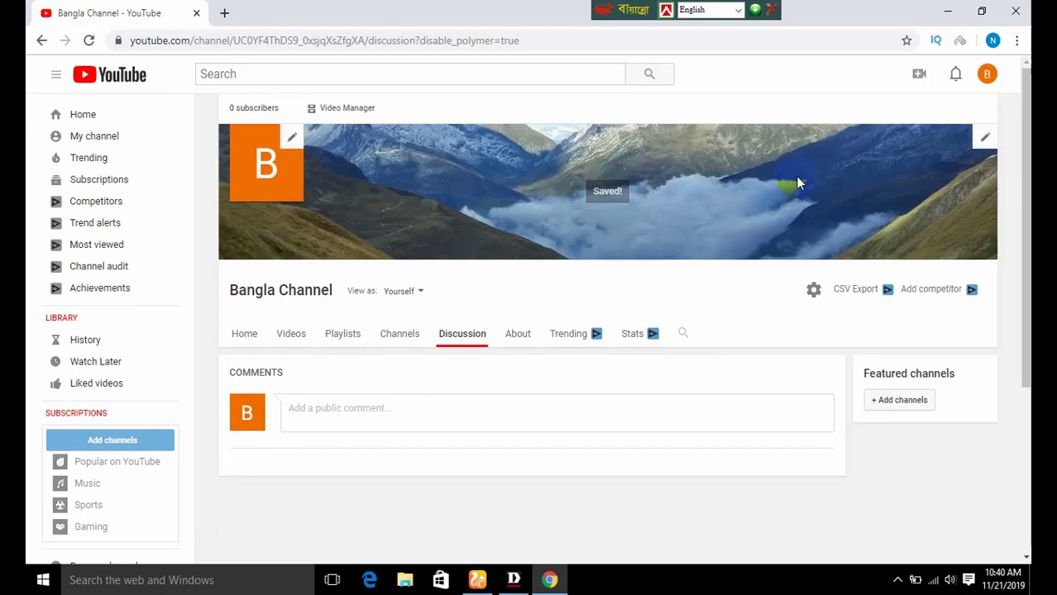
# Open the channel icon editing prompt and cancel it.
pyautogui.click(292, 137)
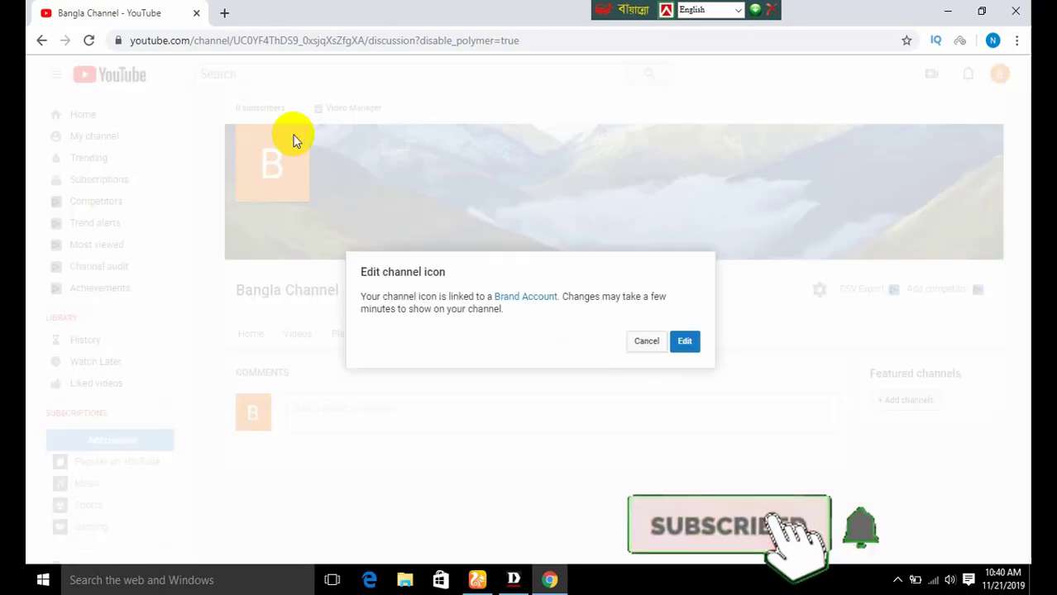
pyautogui.click(641, 344)
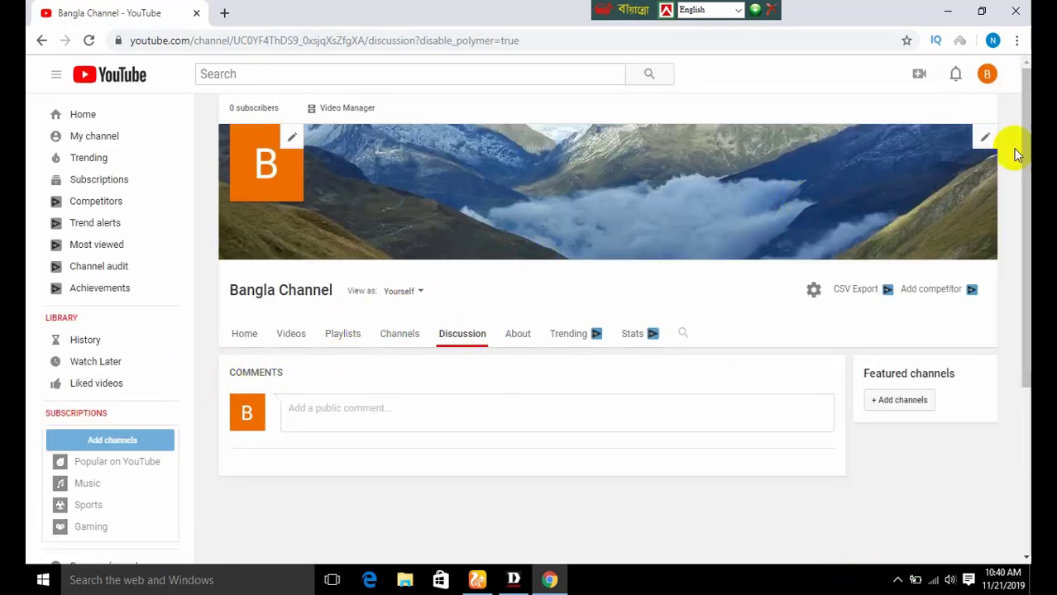
# Open Creator Studio for Bangla Channel from the account options.
pyautogui.click(987, 78)
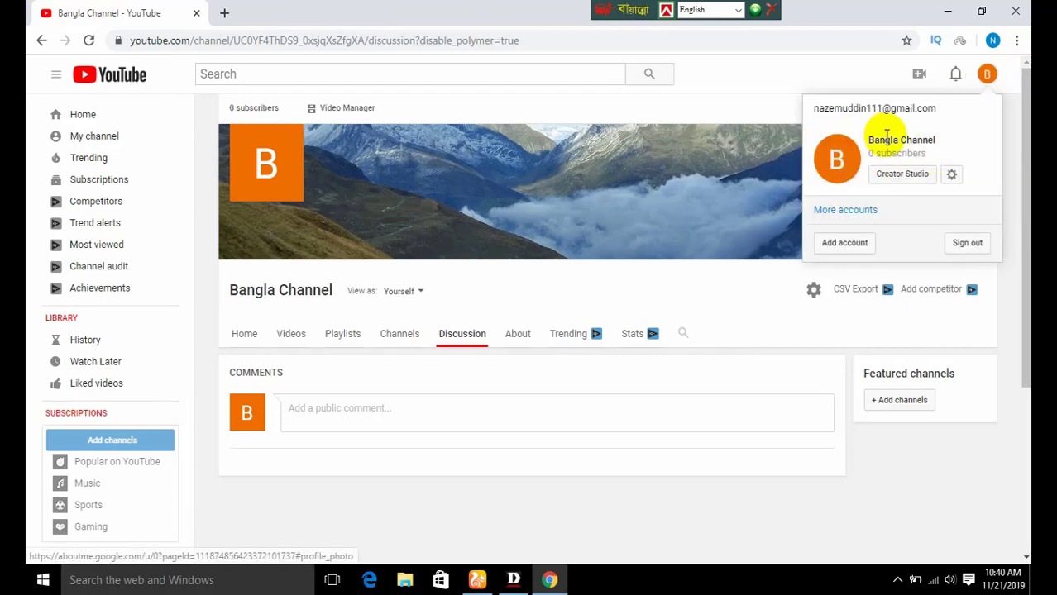
pyautogui.moveTo(868, 140); pyautogui.dragTo(943, 142)
pyautogui.click(950, 165)
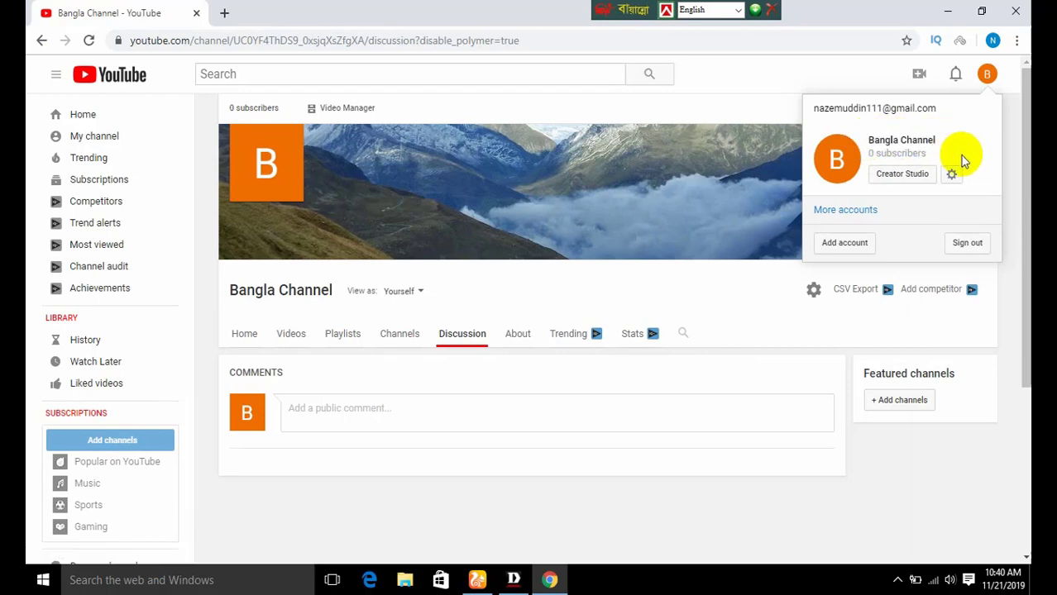
pyautogui.click(889, 181)
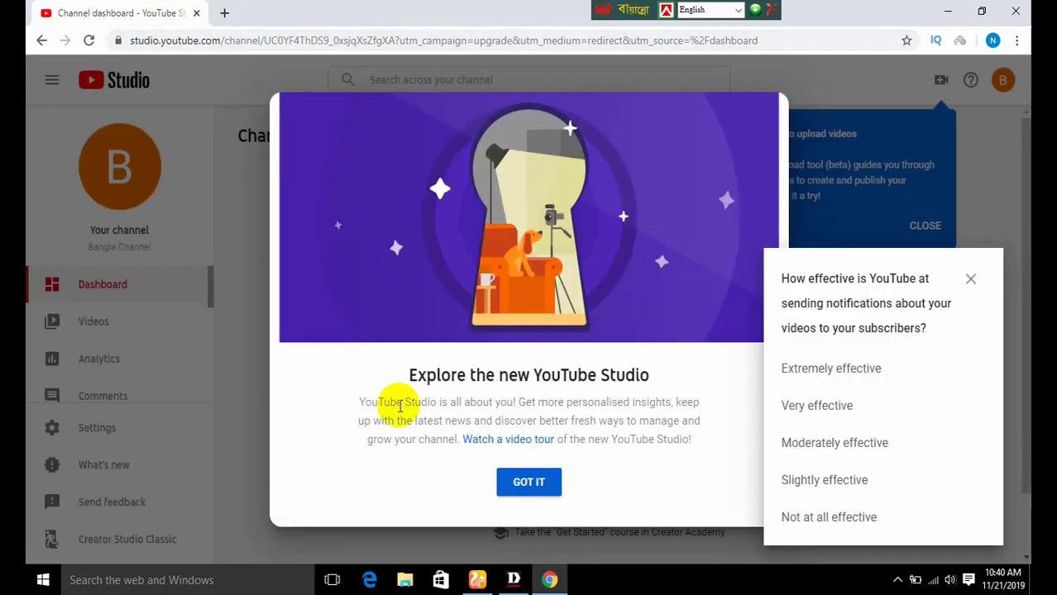
# Dismiss the YouTube Studio introduction and the subscriber notification survey.
pyautogui.click(521, 482)
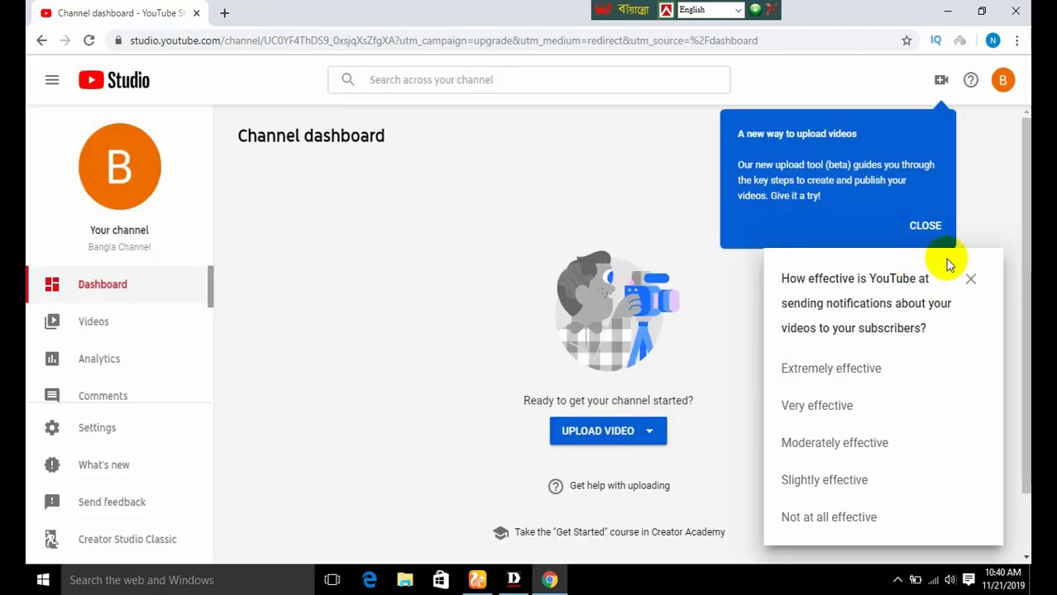
pyautogui.click(970, 279)
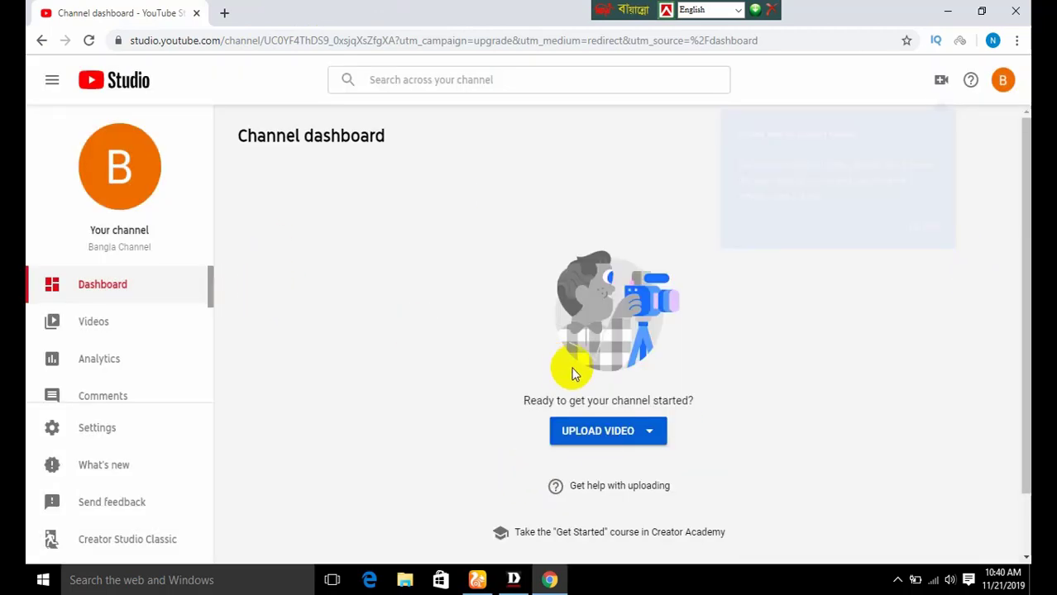
pyautogui.scroll(-1, 605, 426)
pyautogui.click(613, 364)
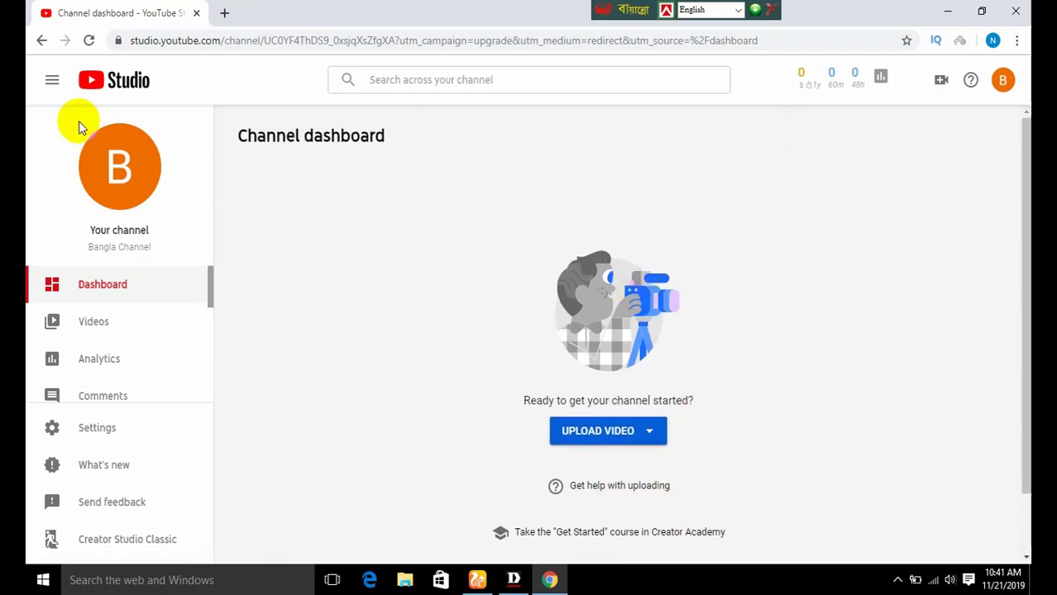
# View the channel's Videos page and its Monetisation page in YouTube Studio.
pyautogui.click(112, 324)
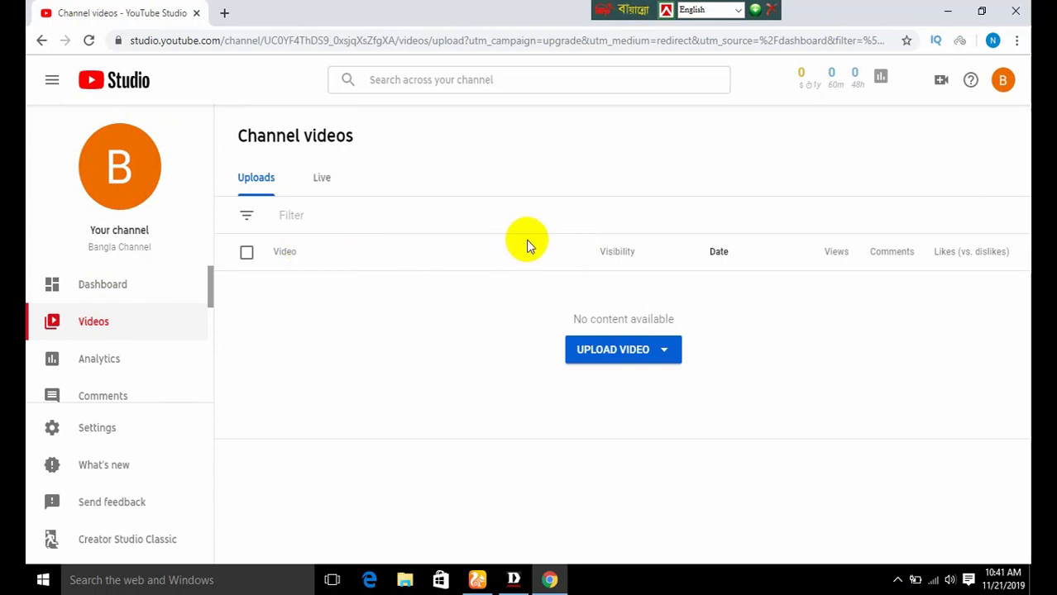
pyautogui.scroll(-2, 135, 318)
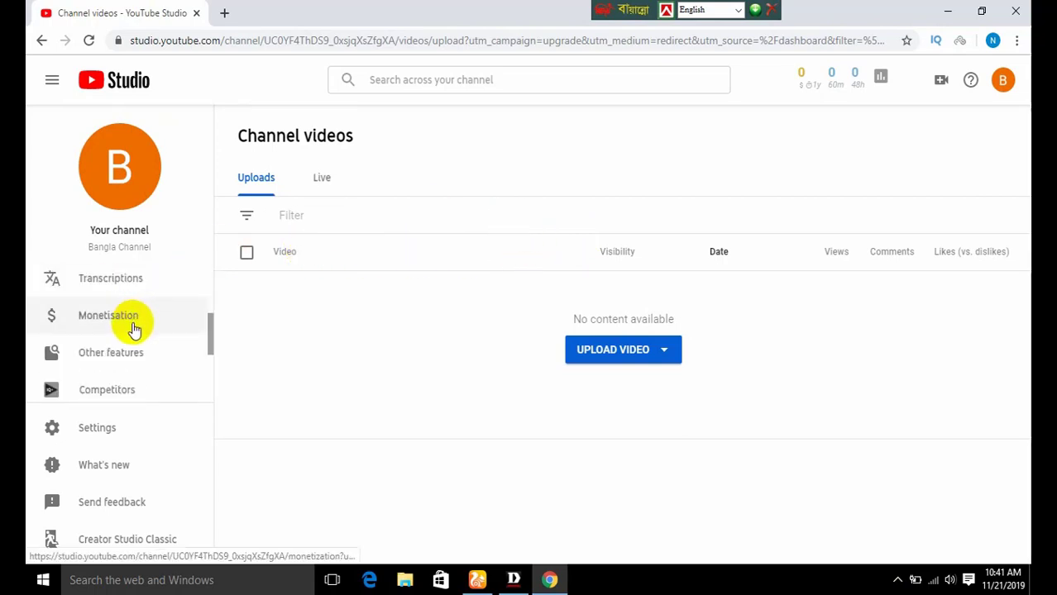
pyautogui.click(124, 319)
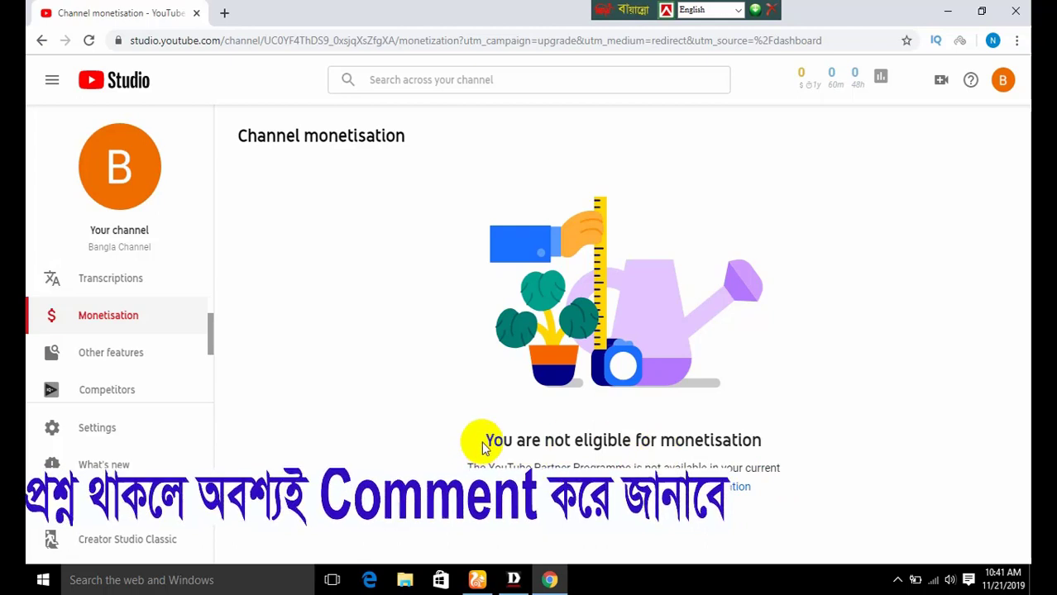
# Examine the other YouTube Studio sections, the Other features entries and the location notice on the Monetisation page.
pyautogui.moveTo(128, 361)
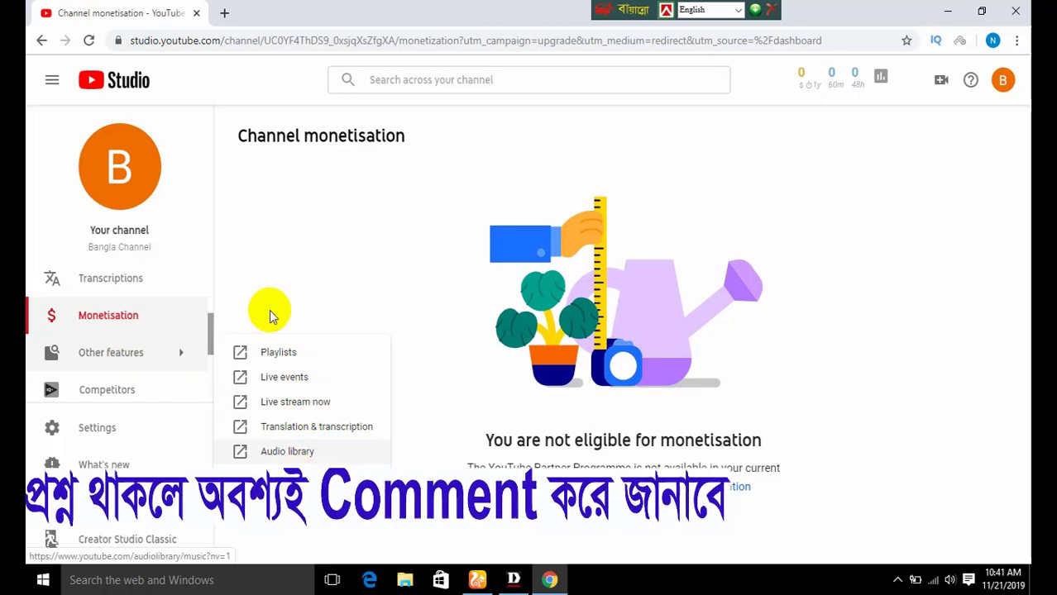
pyautogui.scroll(-1, 142, 357)
pyautogui.scroll(-2, 136, 381)
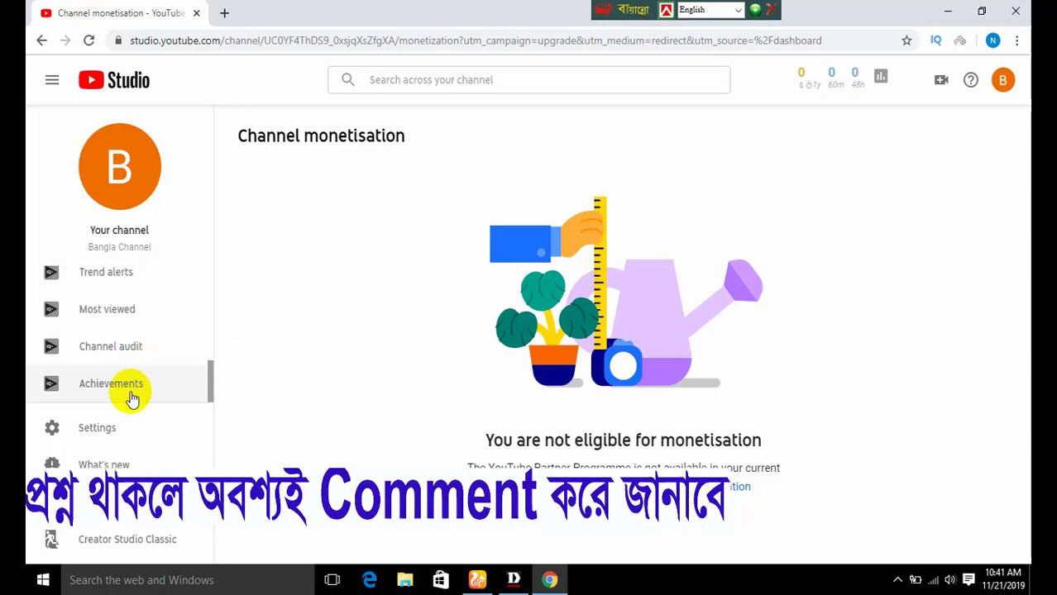
pyautogui.scroll(5, 132, 397)
pyautogui.scroll(-1, 131, 397)
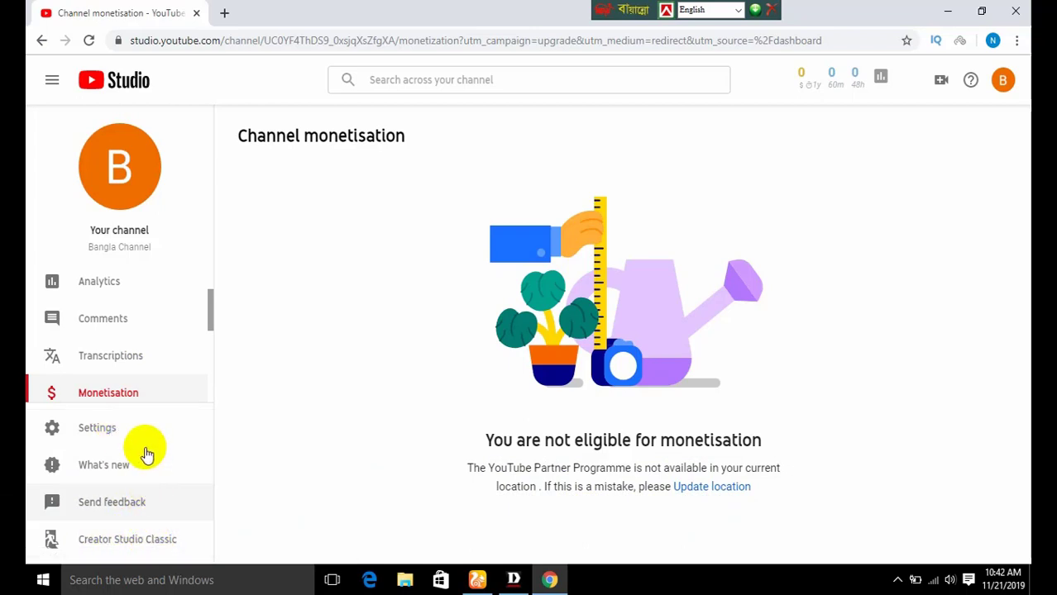
pyautogui.scroll(1, 174, 393)
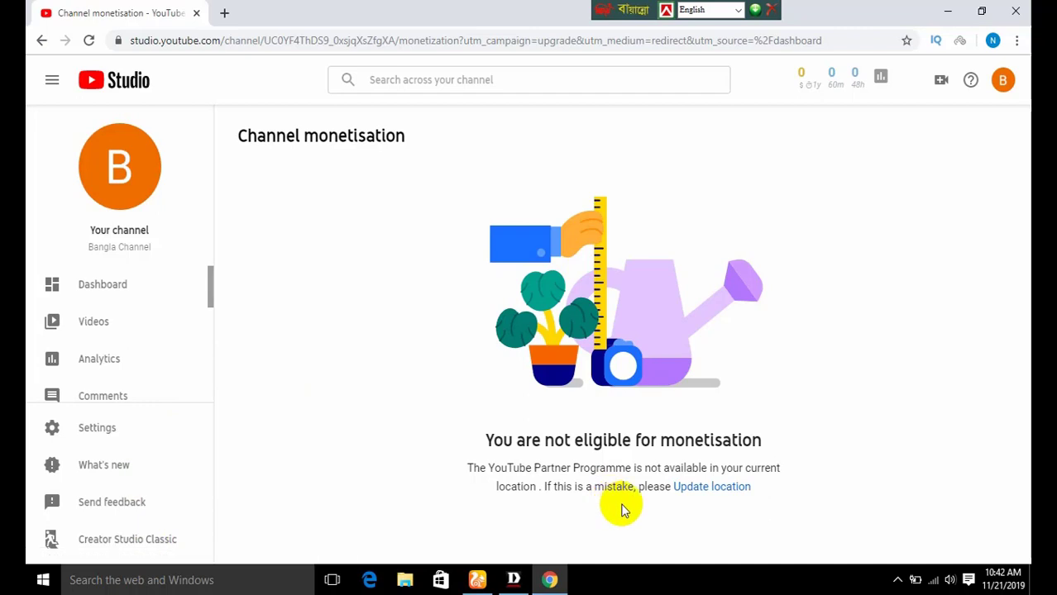
pyautogui.moveTo(462, 485); pyautogui.dragTo(712, 497)
pyautogui.click(794, 499)
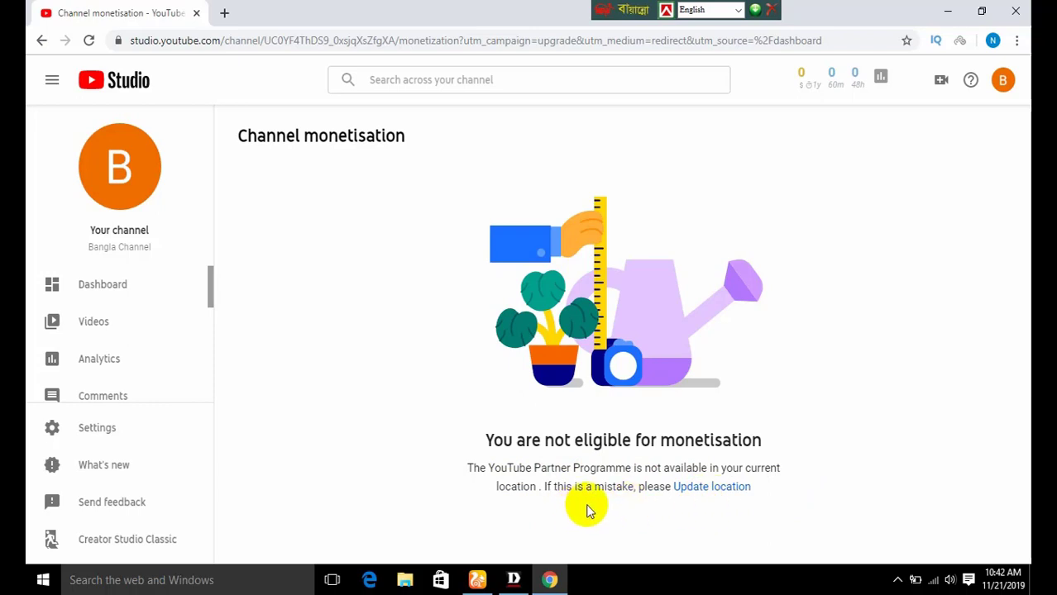
# Follow the location update link to the advanced channel settings and set the country to United States.
pyautogui.click(712, 489)
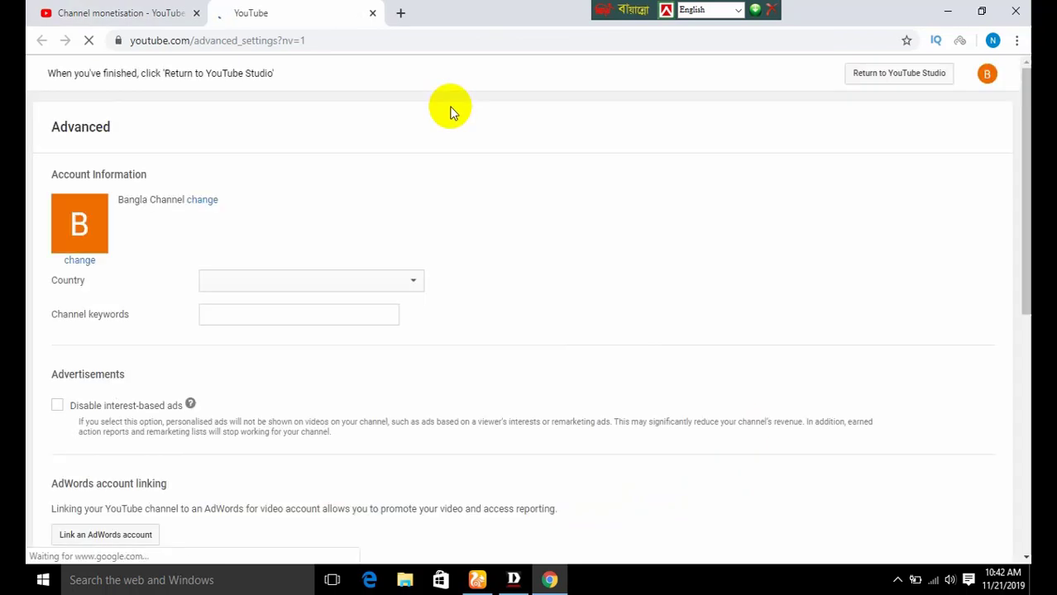
pyautogui.click(220, 281)
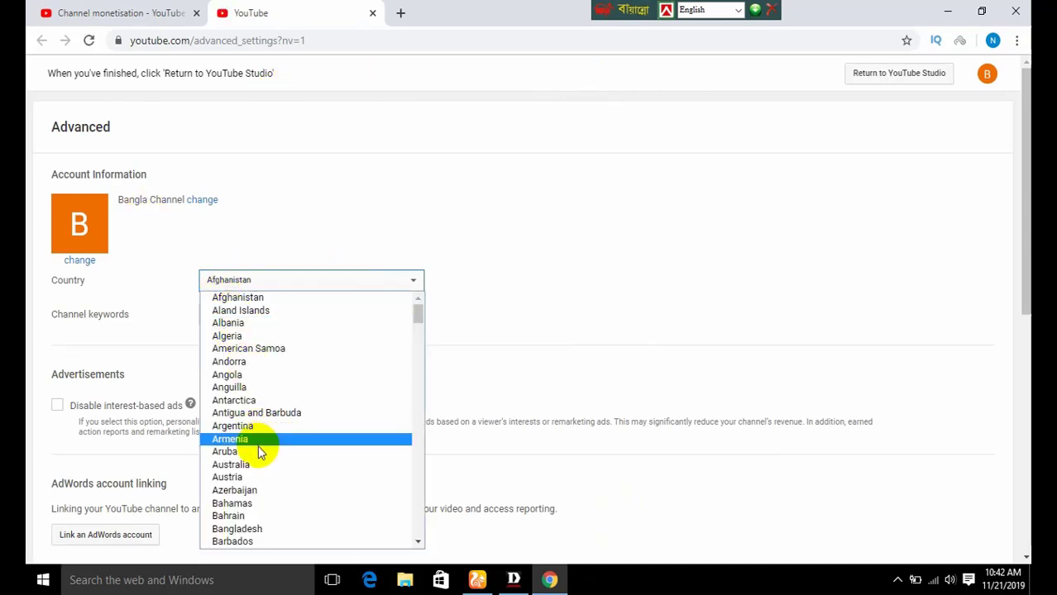
pyautogui.scroll(-10, 264, 451)
pyautogui.scroll(10, 273, 452)
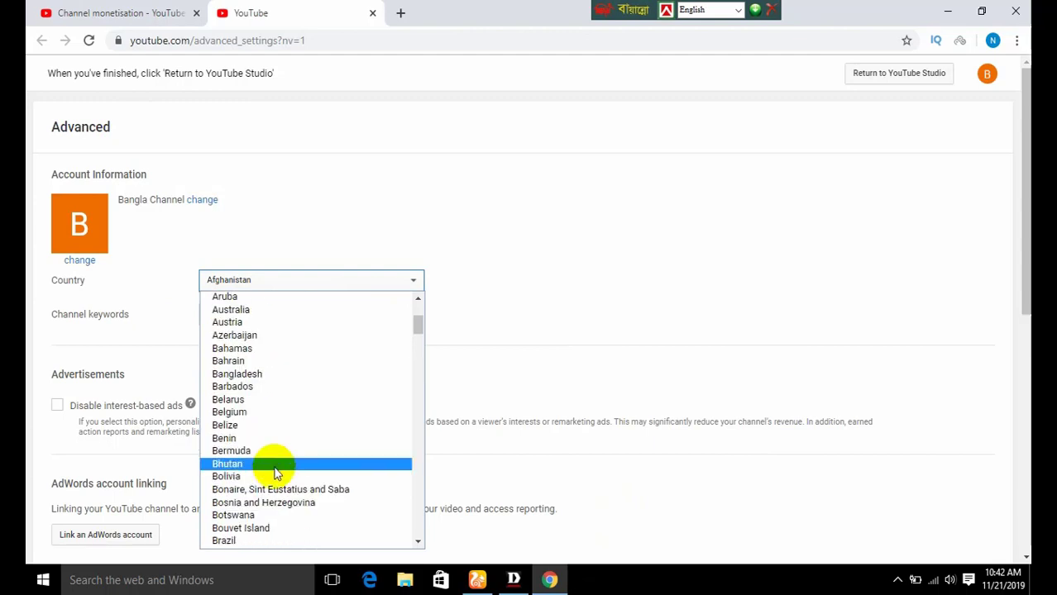
pyautogui.scroll(4, 273, 487)
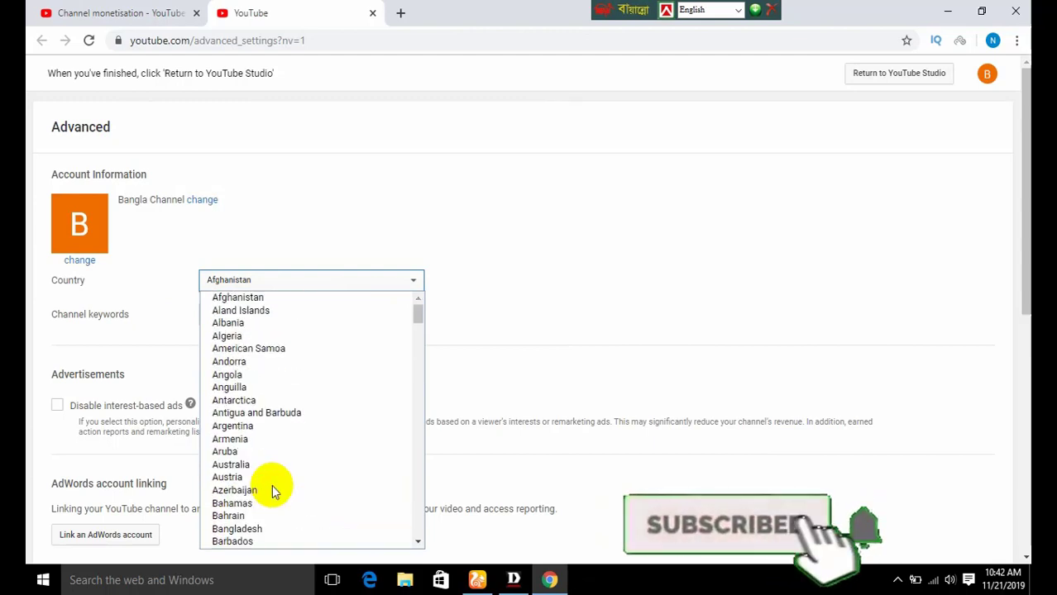
pyautogui.scroll(-4, 276, 485)
pyautogui.scroll(-20, 273, 526)
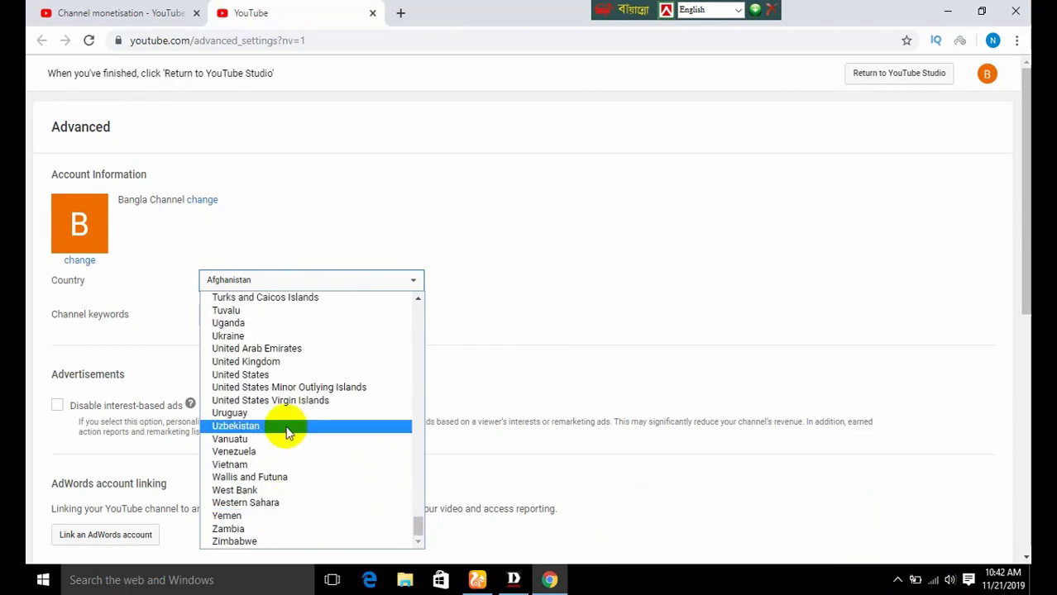
pyautogui.click(282, 376)
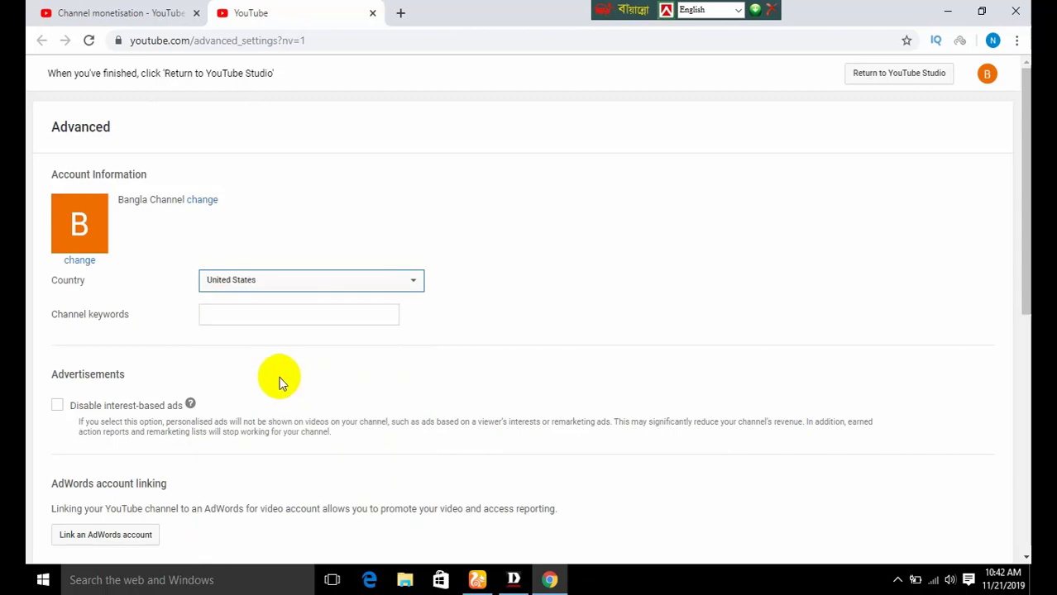
# Enter "bangla channel" as the channel keywords and save the advanced settings.
pyautogui.scroll(-2, 360, 365)
pyautogui.click(252, 235)
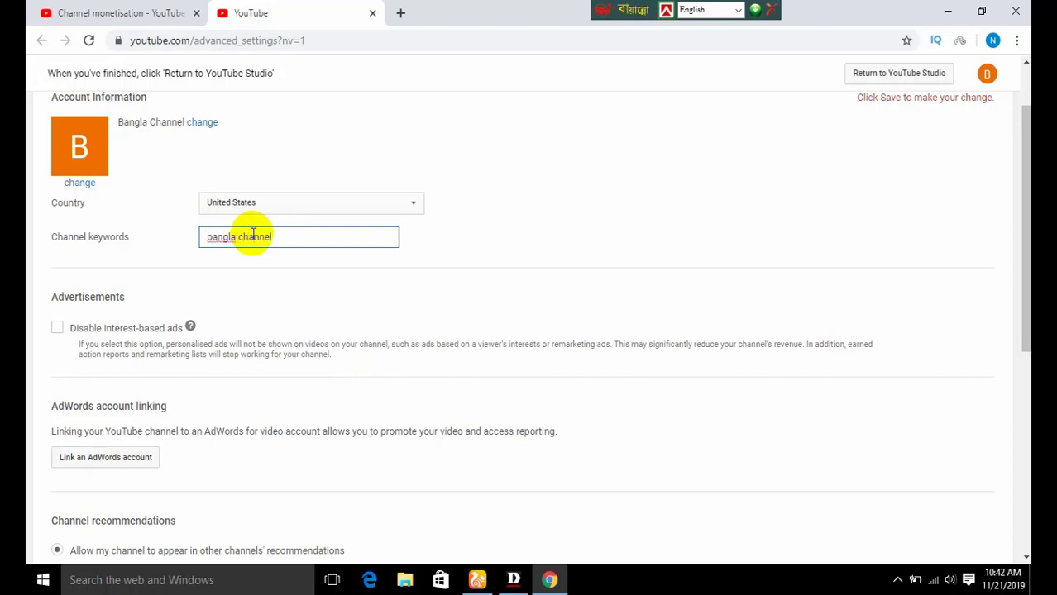
pyautogui.scroll(-3, 246, 248)
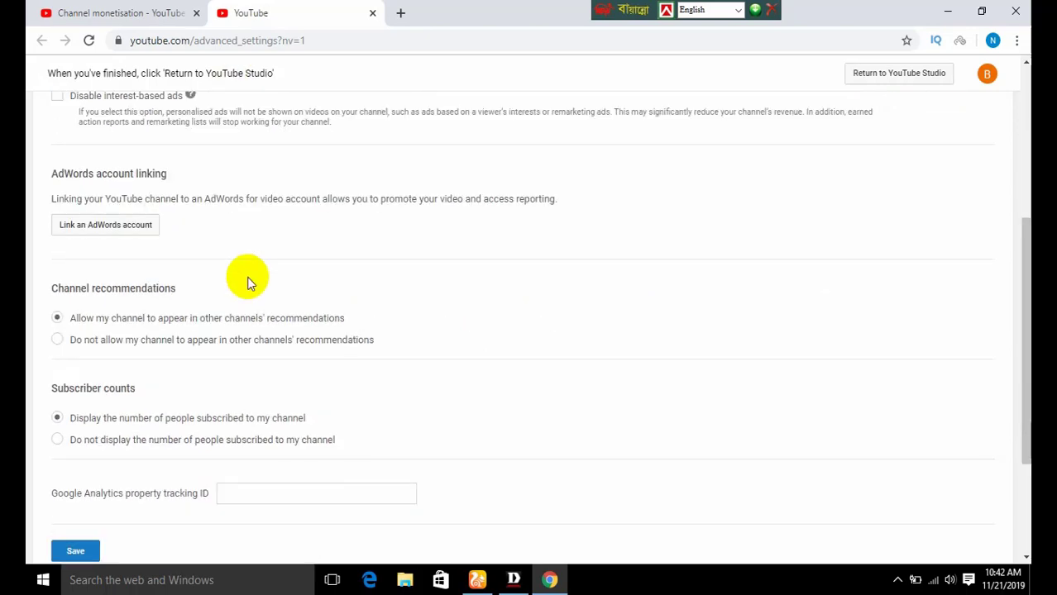
pyautogui.scroll(-2, 217, 338)
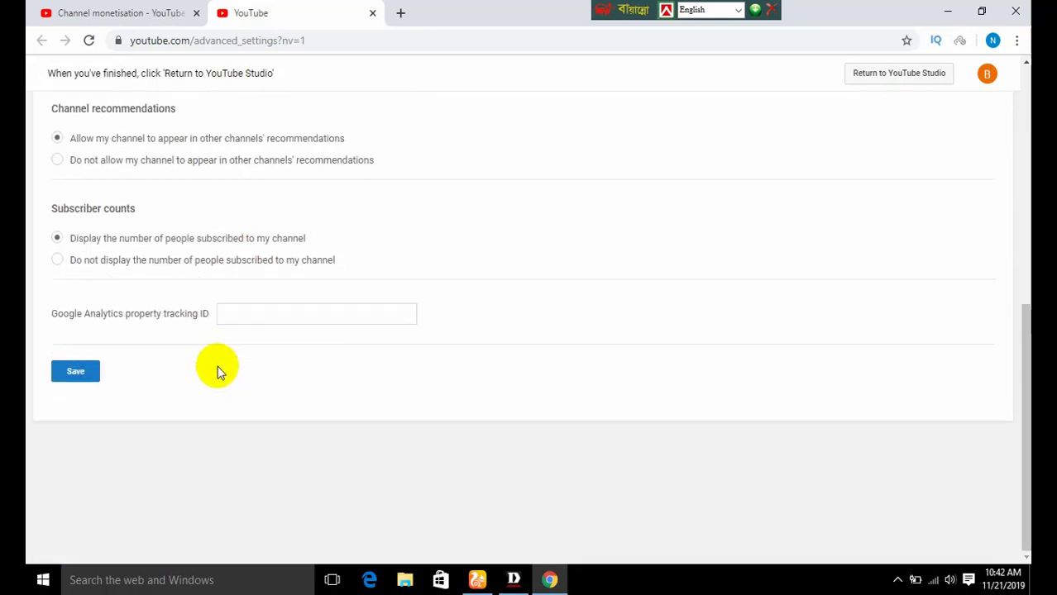
pyautogui.click(78, 371)
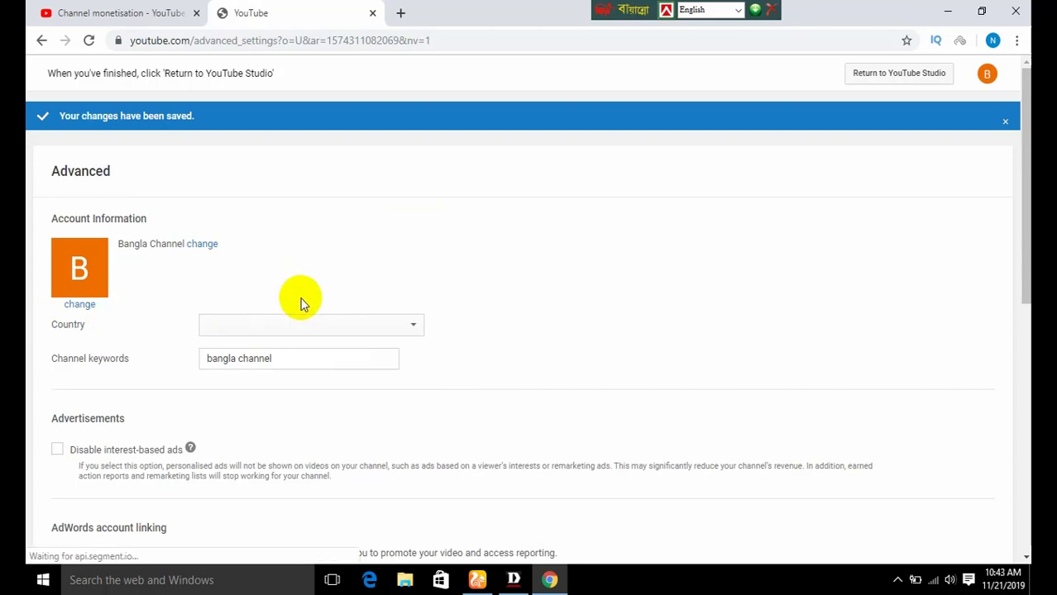
# Save the advanced channel settings again, return to YouTube Studio and close the extra Studio tab, keeping the monetisation page open.
pyautogui.scroll(-5, 292, 303)
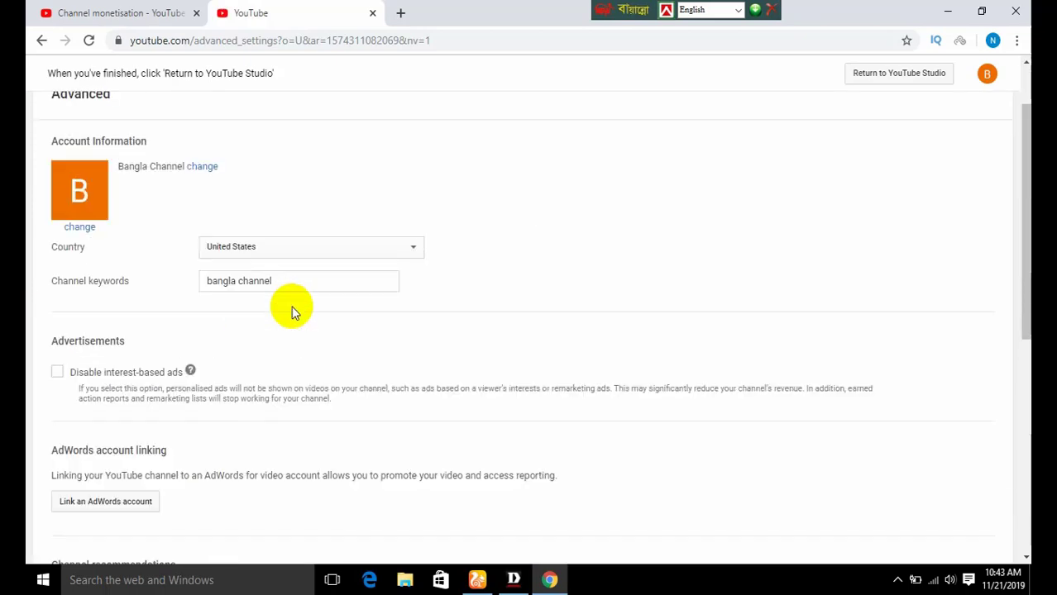
pyautogui.scroll(-5, 293, 307)
pyautogui.click(72, 371)
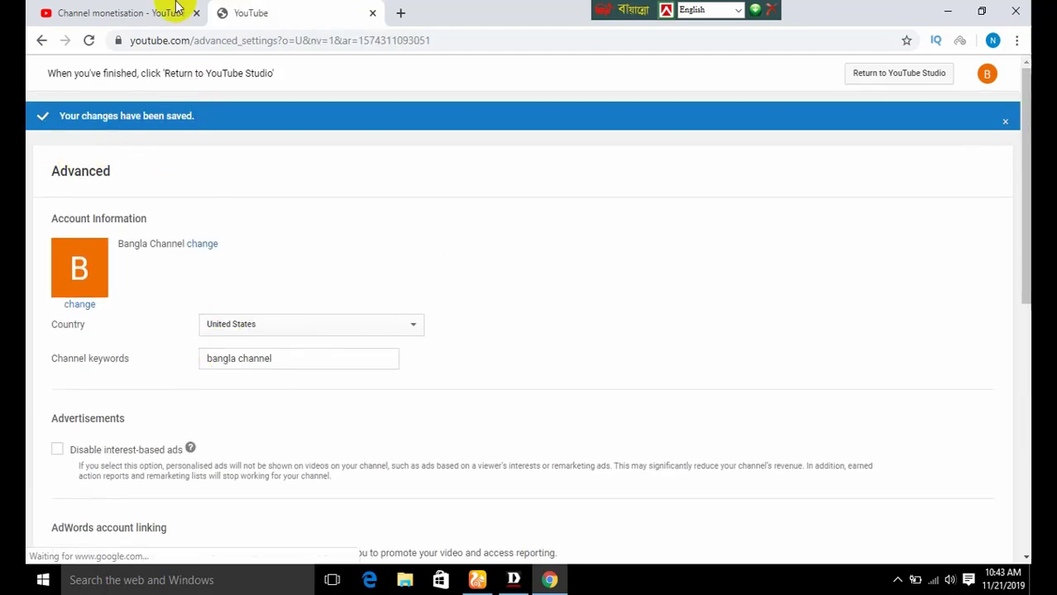
pyautogui.click(895, 76)
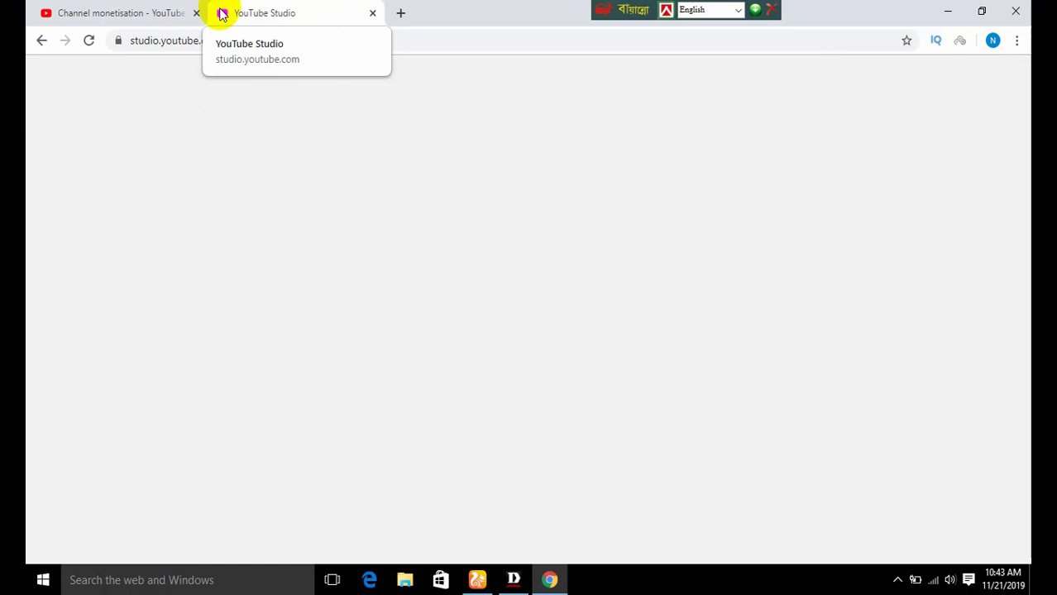
pyautogui.click(95, 9)
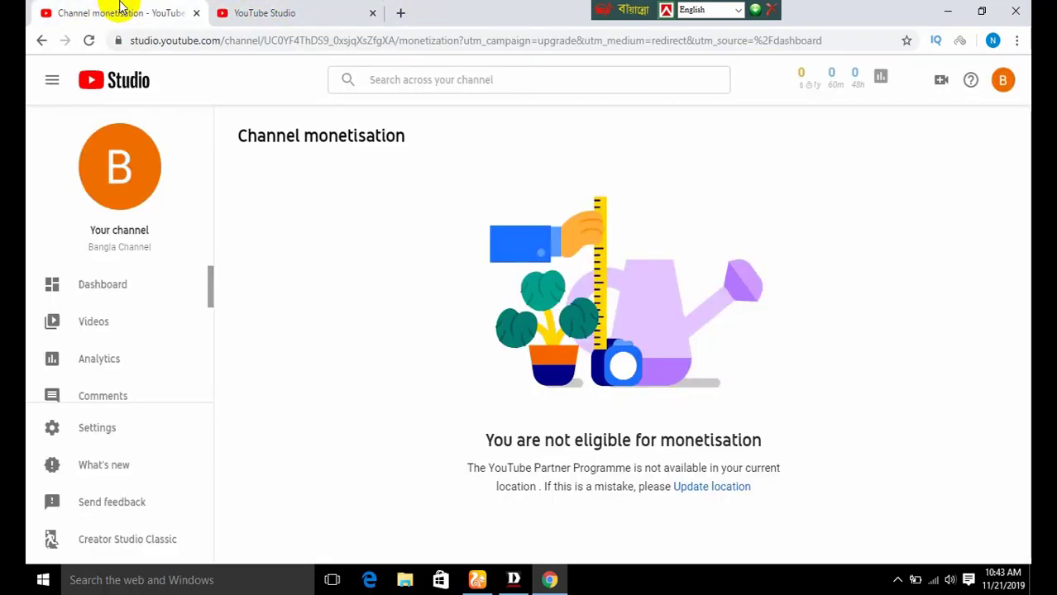
pyautogui.click(374, 13)
# Open the YouTube Studio settings and choose USD – US Dollar as the default currency.
pyautogui.scroll(-4, 128, 348)
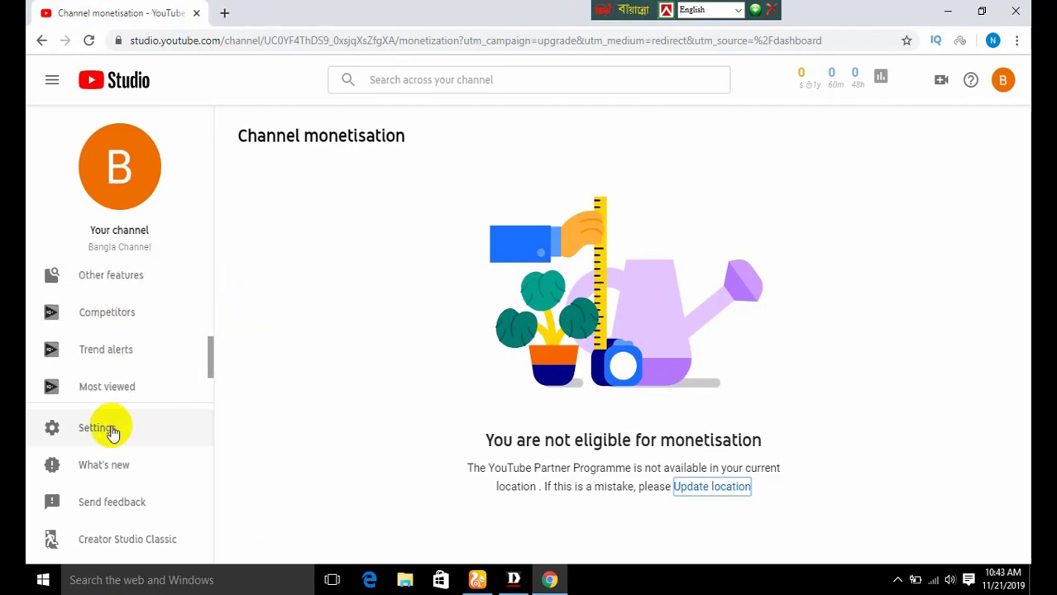
pyautogui.click(106, 432)
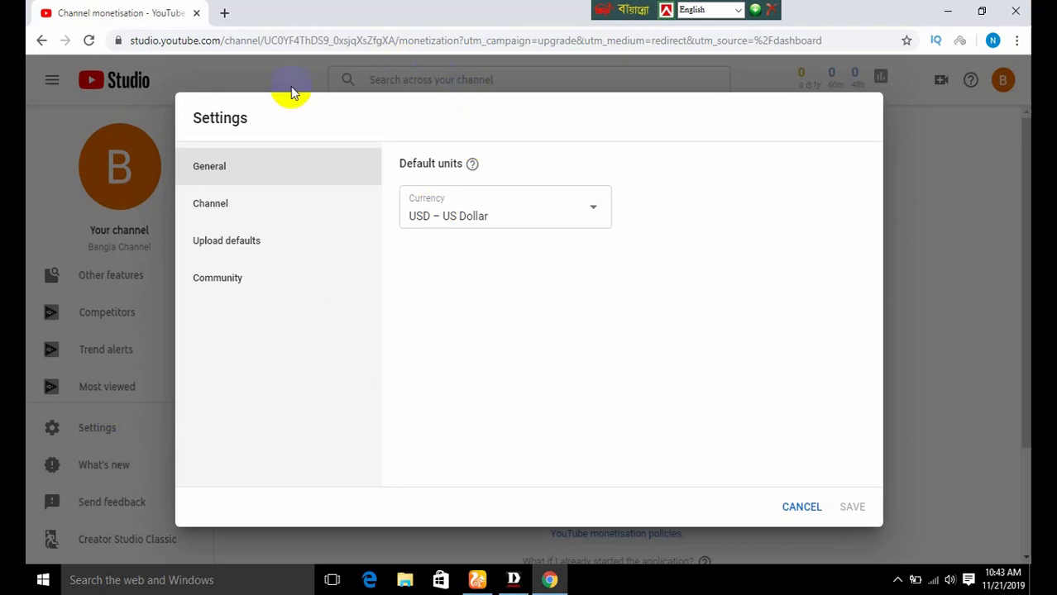
pyautogui.click(466, 218)
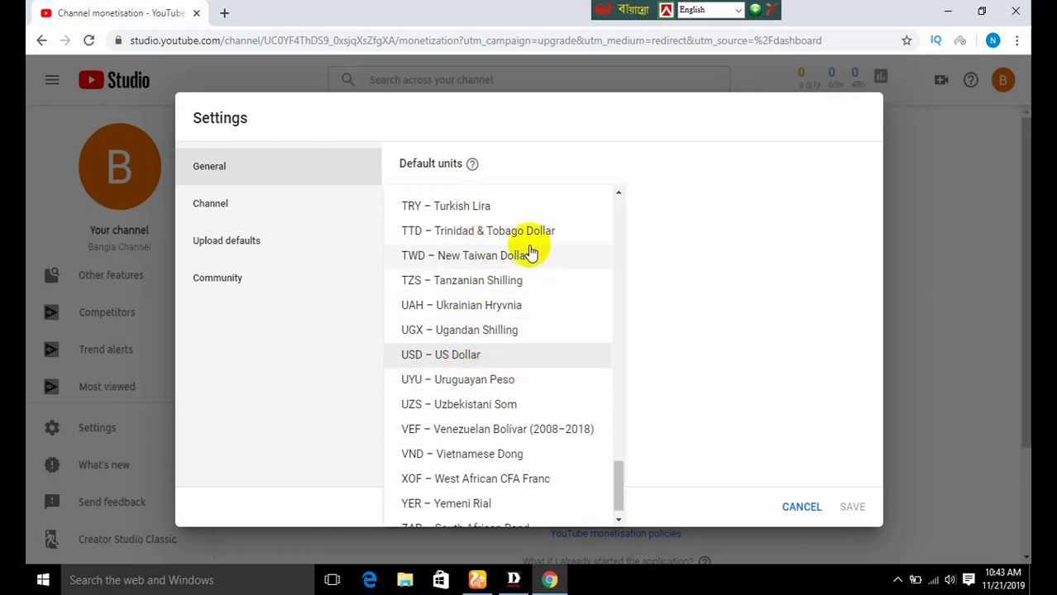
pyautogui.click(465, 356)
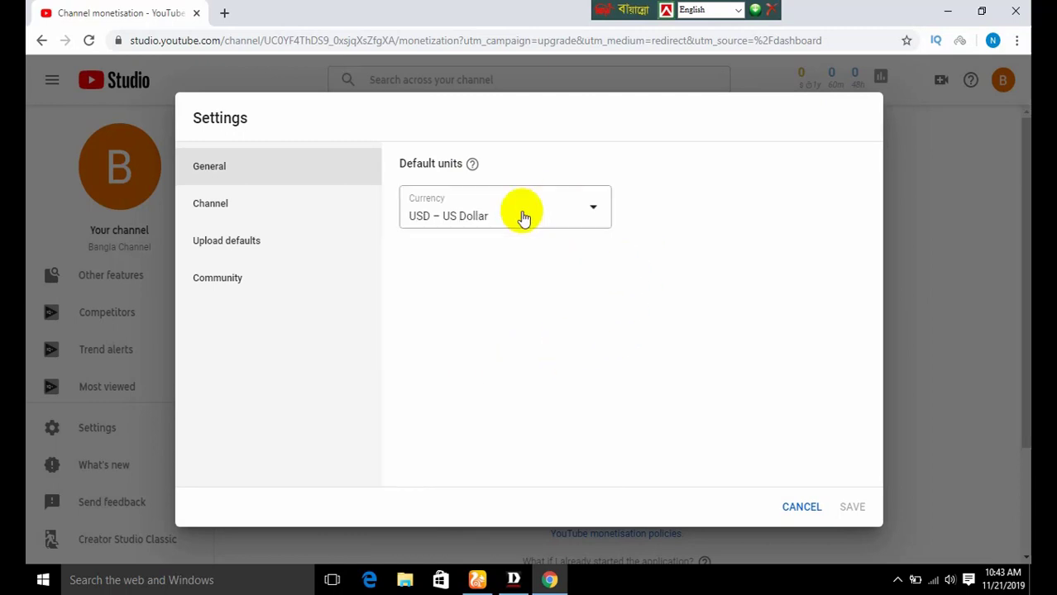
# Add "bangla channel" and "channel bangla" to the keywords in the channel's basic info.
pyautogui.click(237, 211)
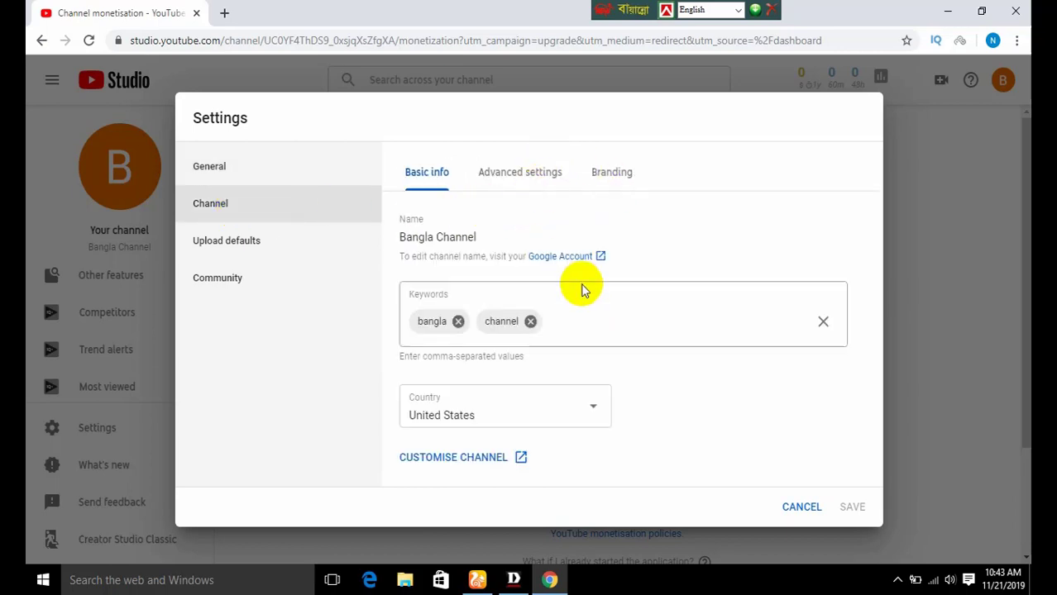
pyautogui.click(569, 322)
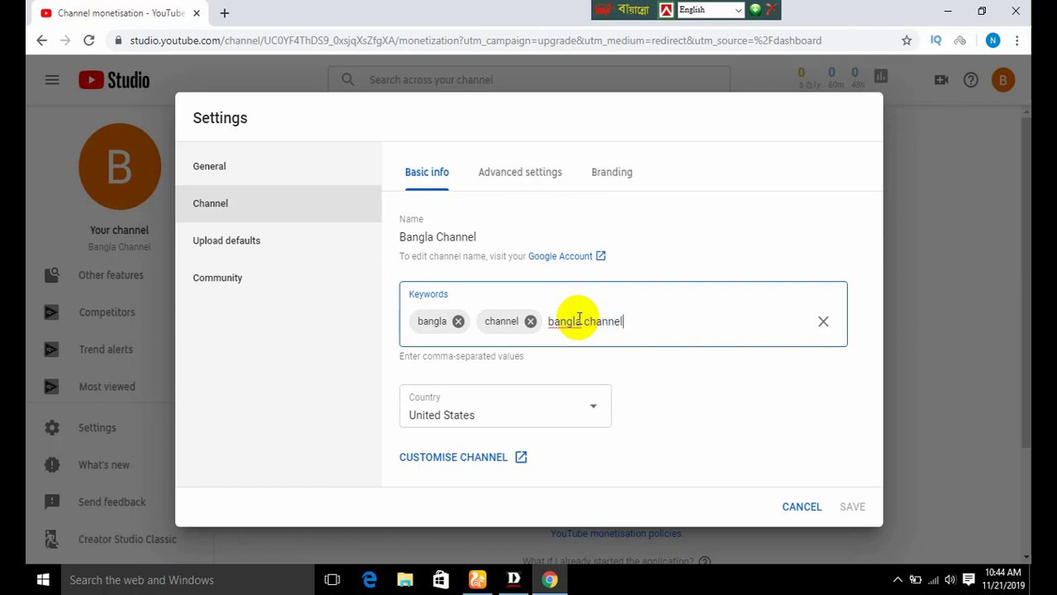
pyautogui.press('Return')
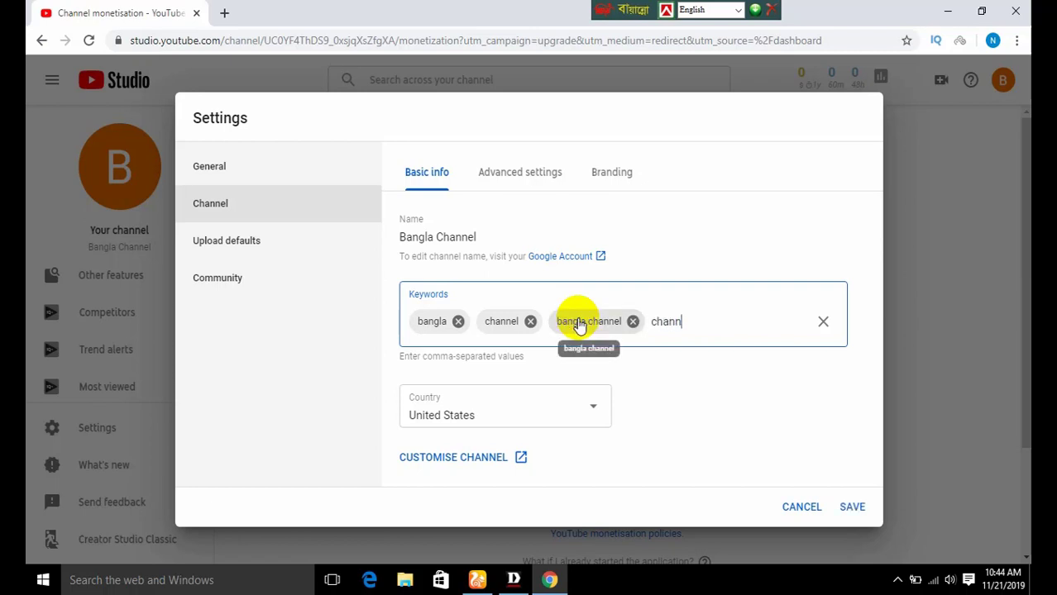
pyautogui.press('Return')
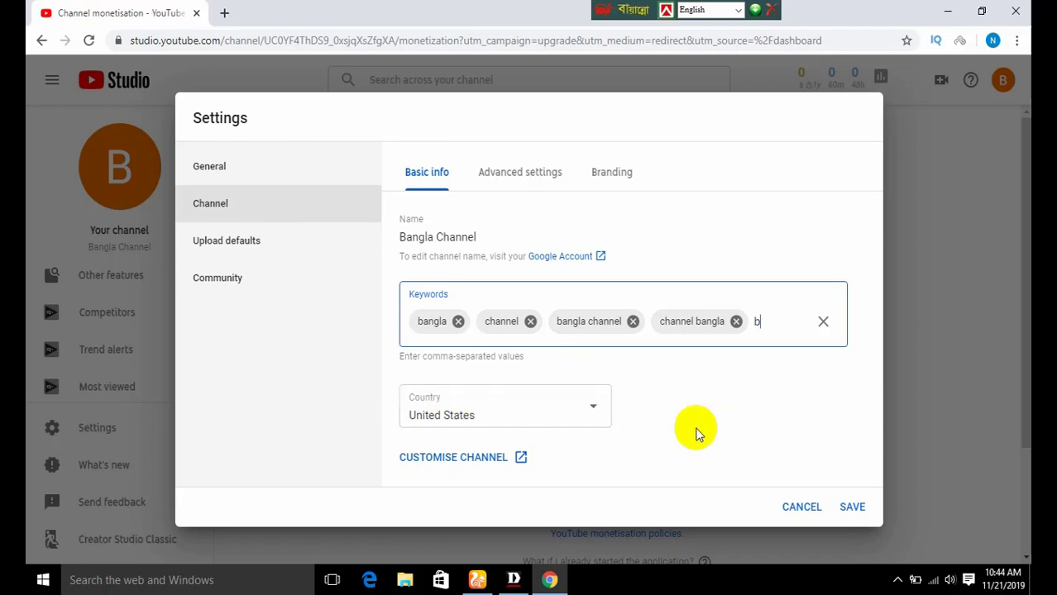
# Set the channel's audience to Not Made for Kids and open its branding options.
pyautogui.click(518, 172)
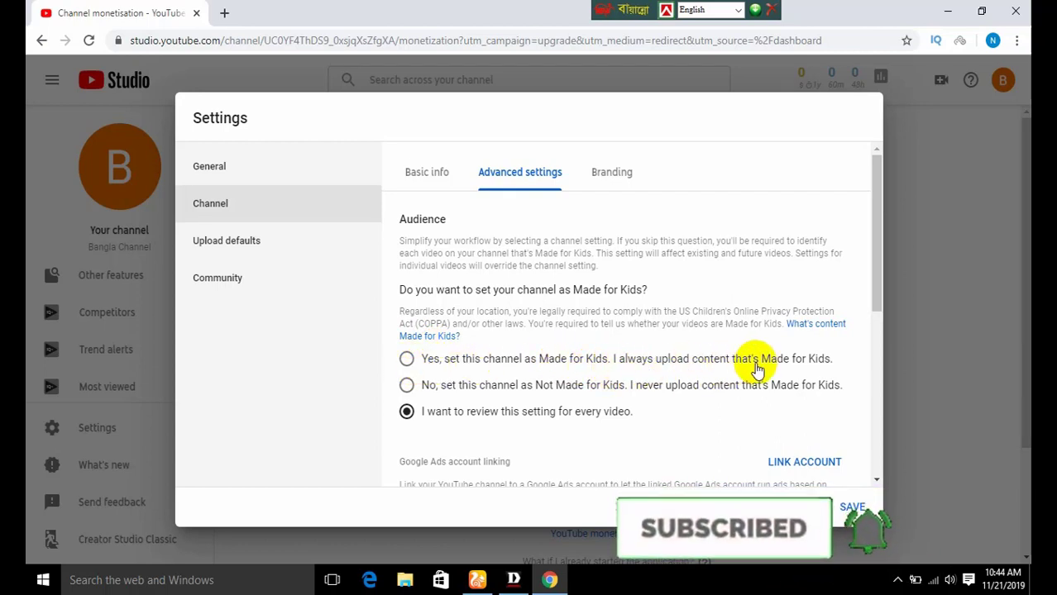
pyautogui.click(407, 361)
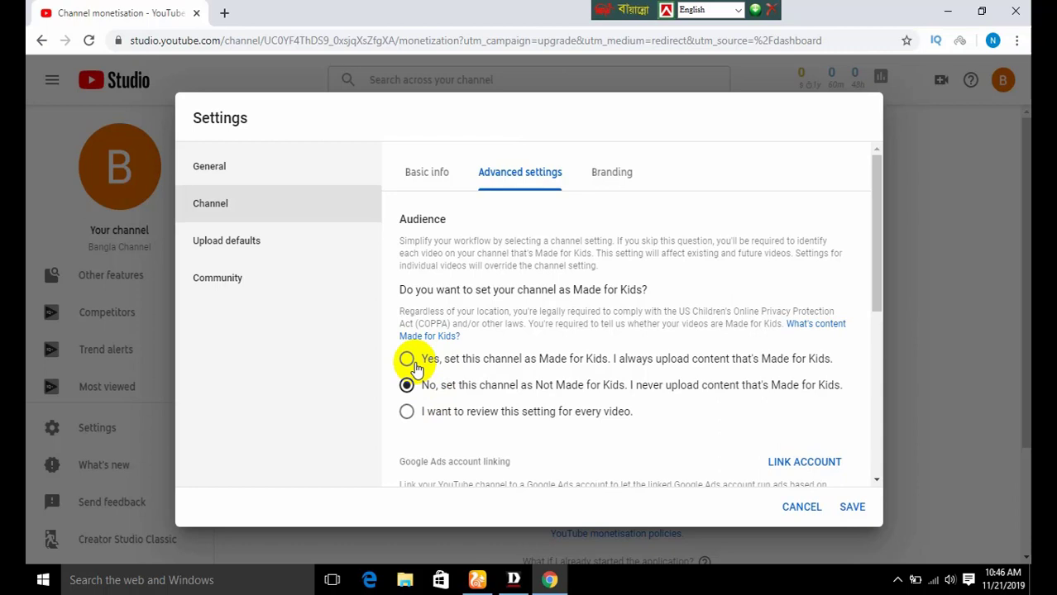
pyautogui.click(608, 173)
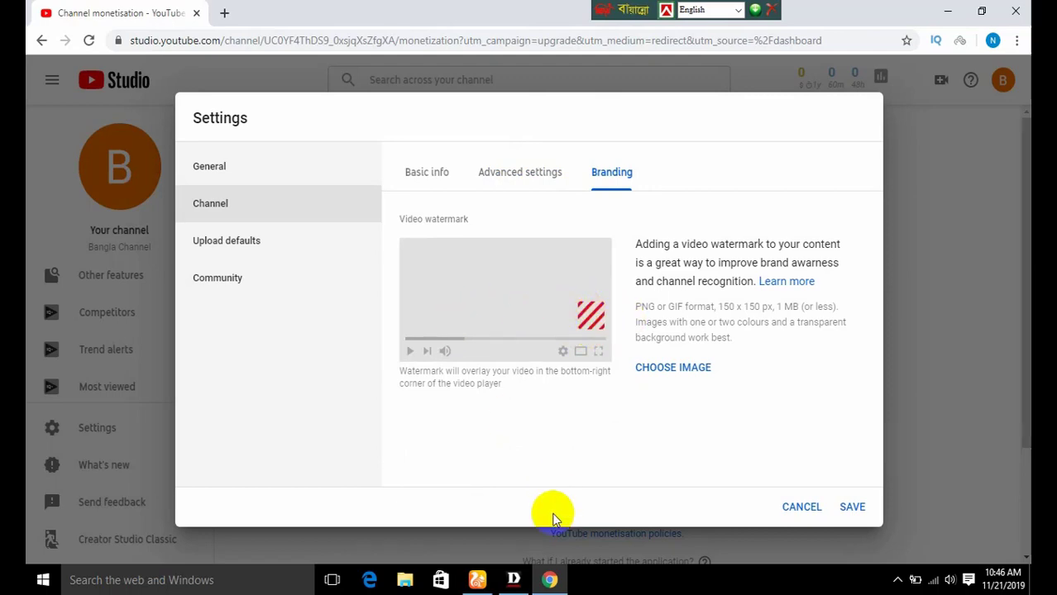
# Switch to the other browser, open the first recommended YouTube video and pause it to examine the player's watermark area, and close it.
pyautogui.click(477, 580)
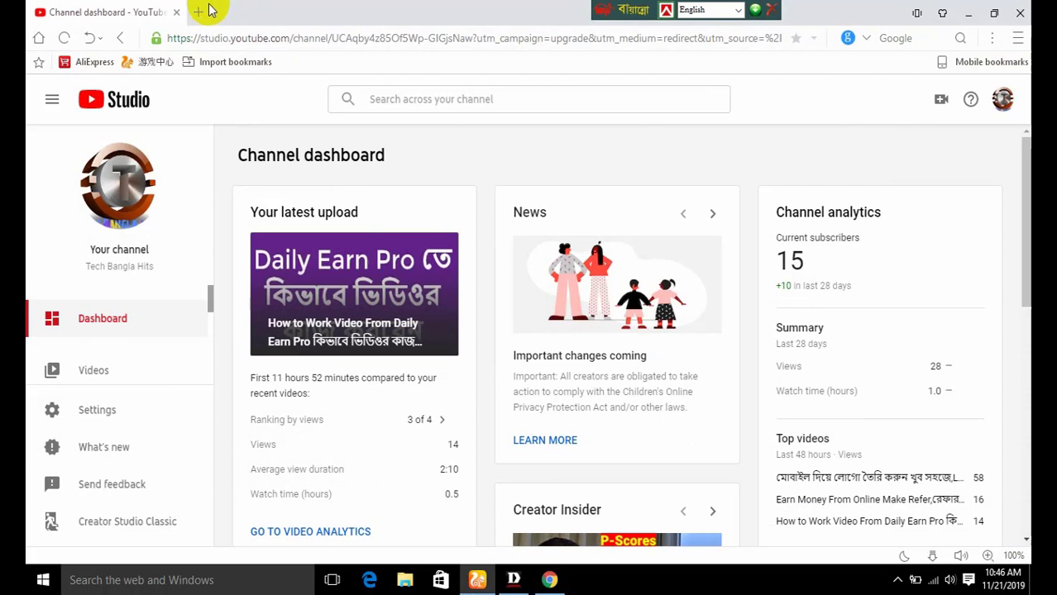
pyautogui.click(198, 11)
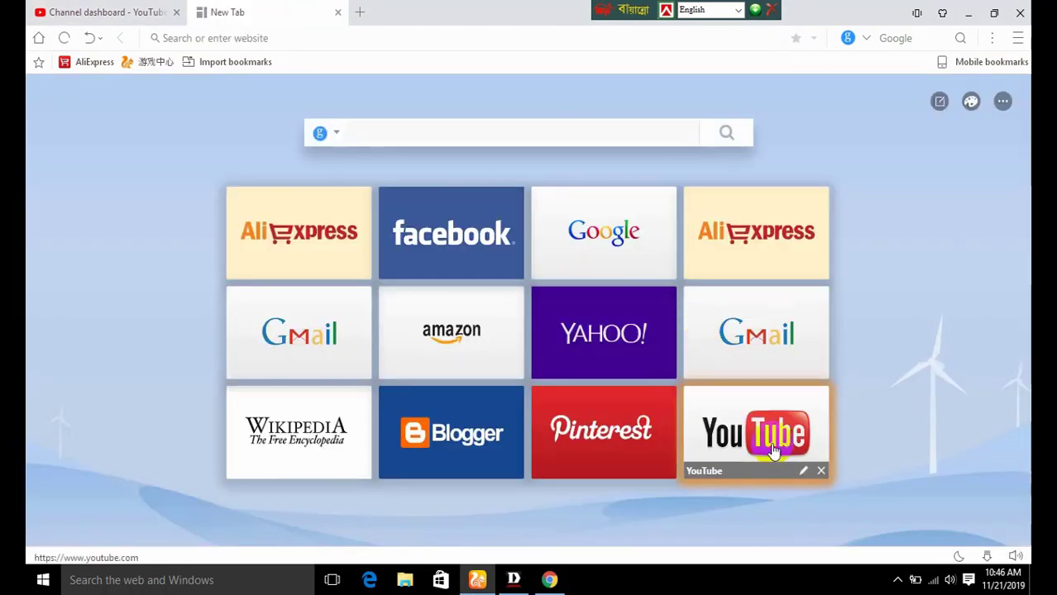
pyautogui.click(773, 450)
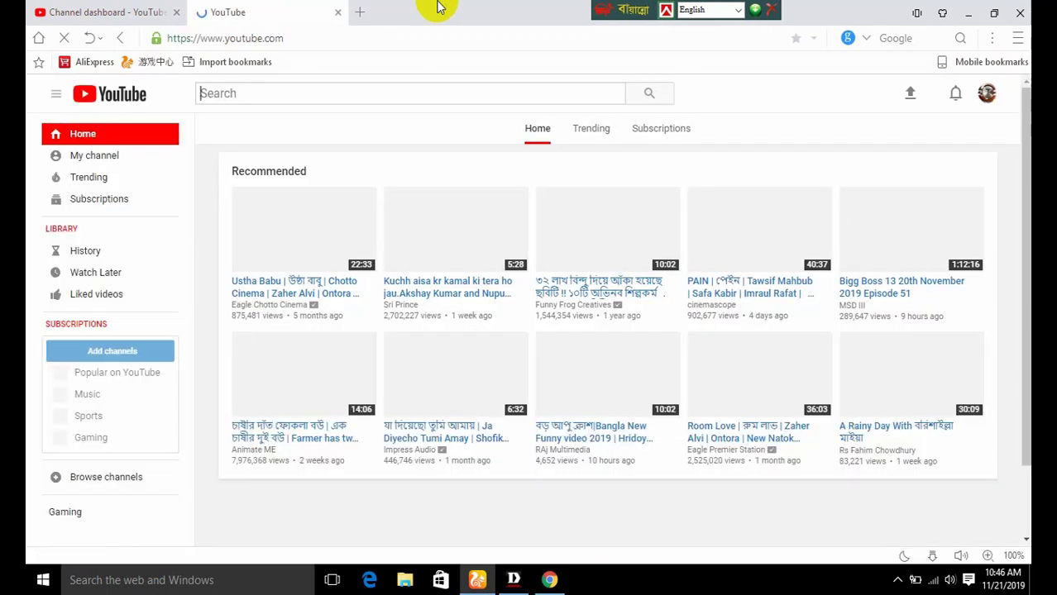
pyautogui.click(284, 265)
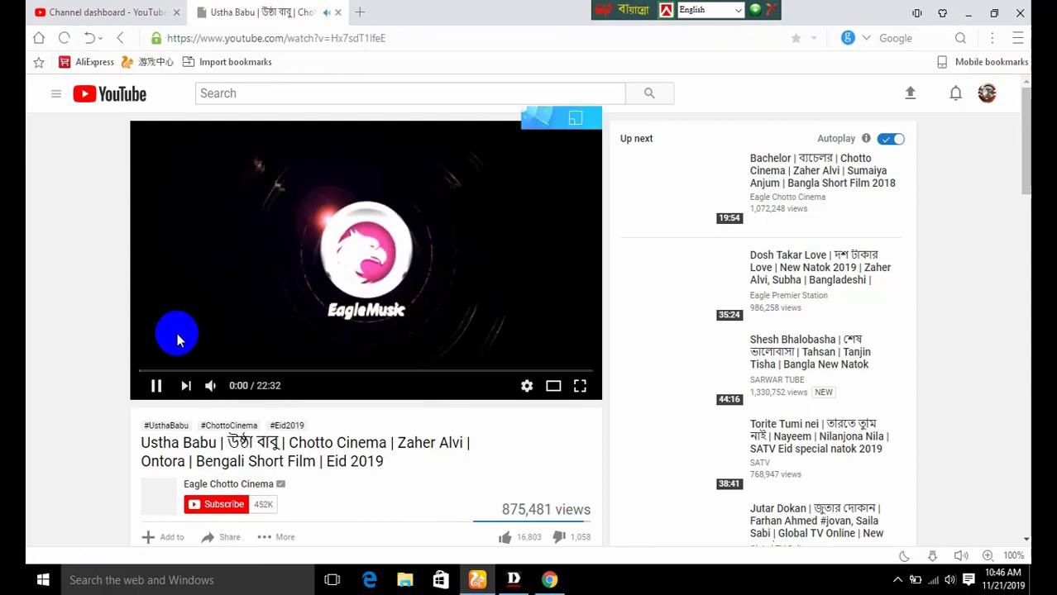
pyautogui.click(156, 387)
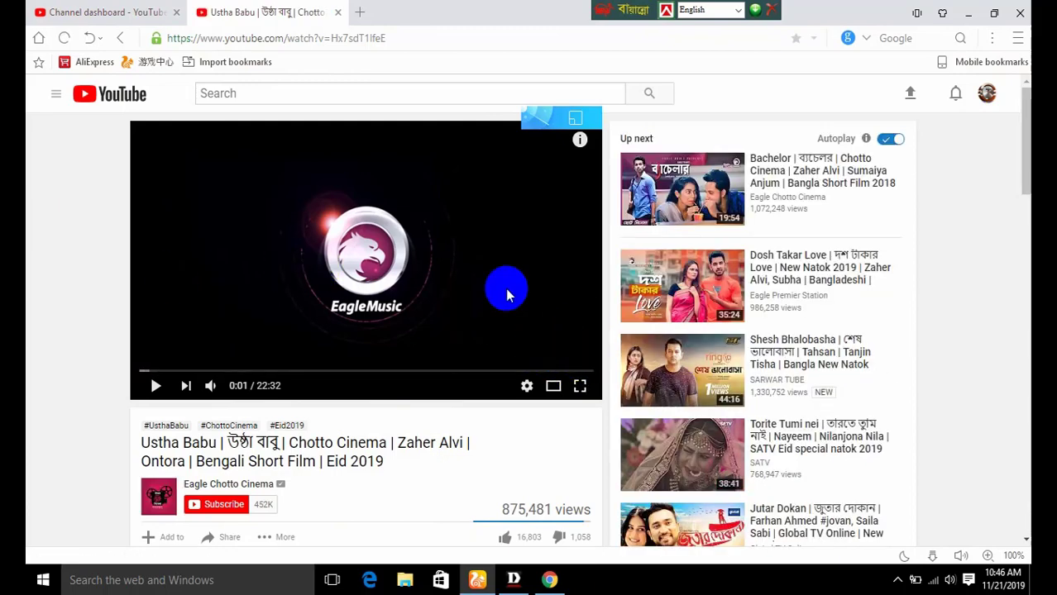
pyautogui.click(337, 13)
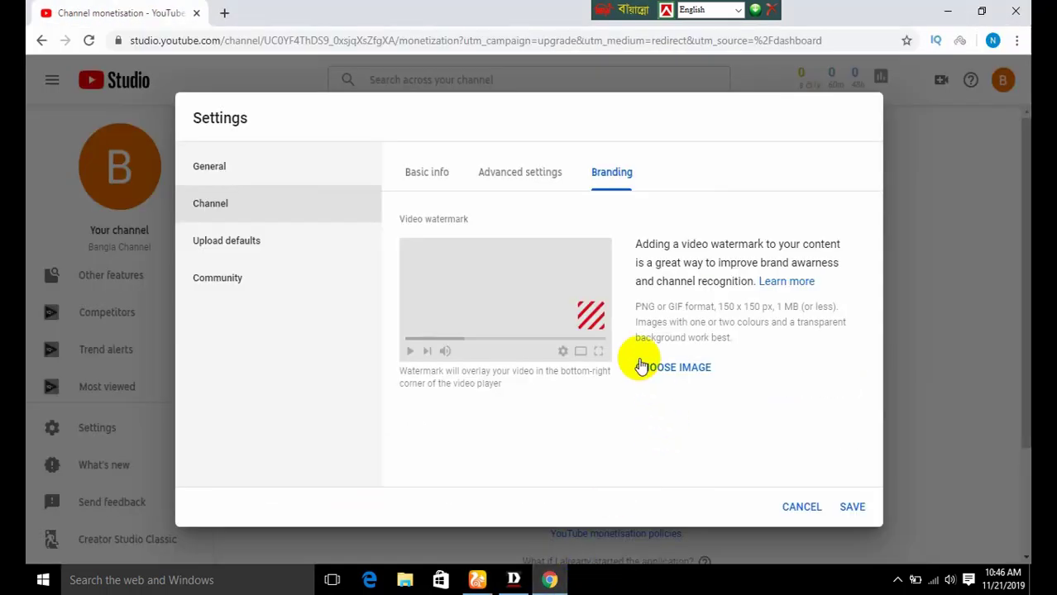
# Try the ttt image from the Desktop as the video watermark shown for the entire video, and remove it.
pyautogui.click(674, 368)
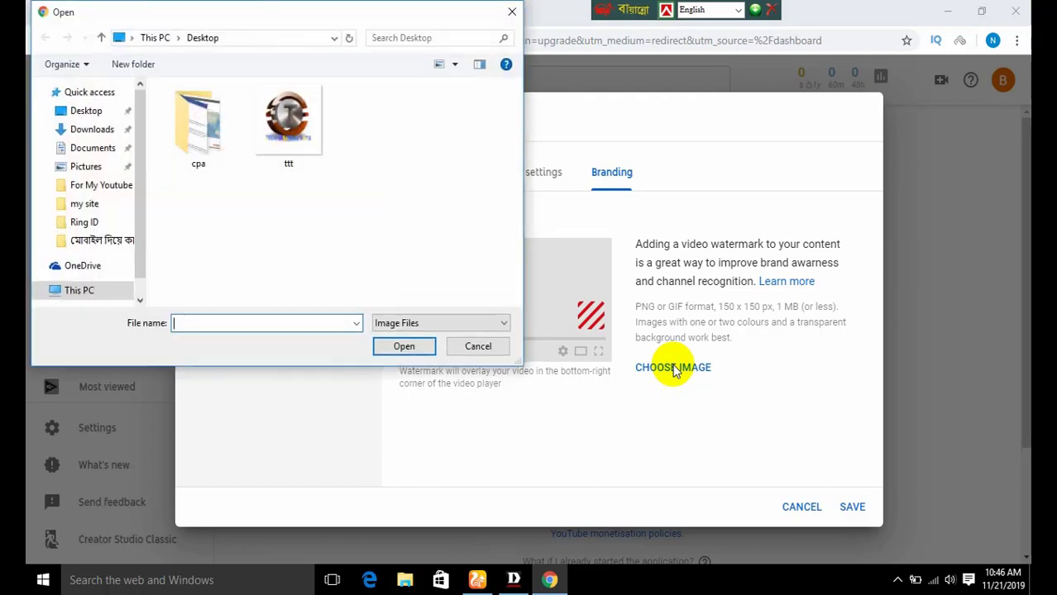
pyautogui.click(291, 134)
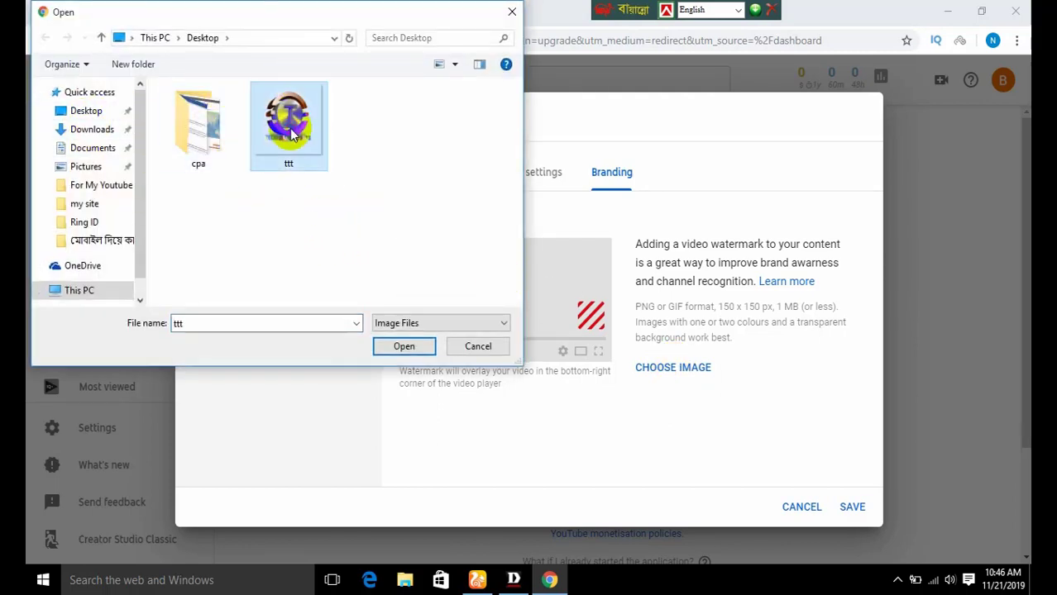
pyautogui.doubleClick(291, 134)
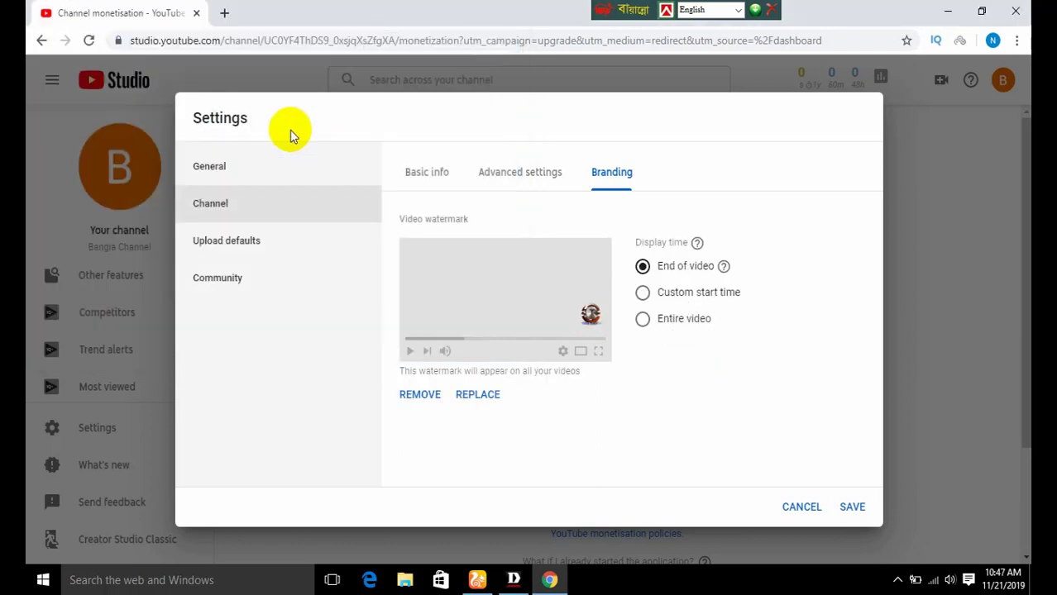
pyautogui.click(661, 325)
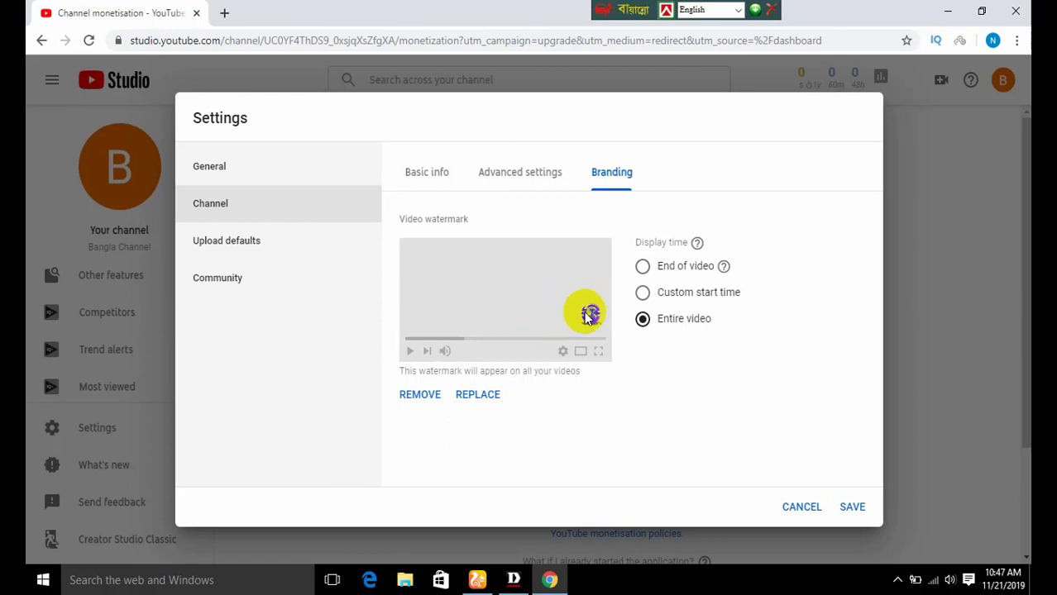
pyautogui.click(414, 400)
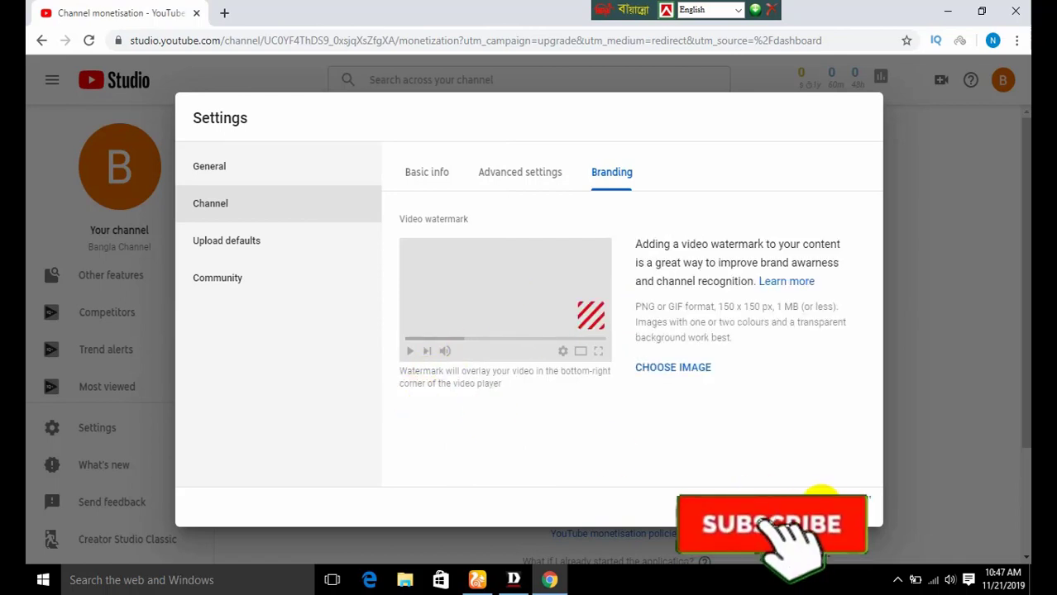
# Set the default video category to Education in the advanced upload defaults and check the remaining comment options.
pyautogui.click(283, 248)
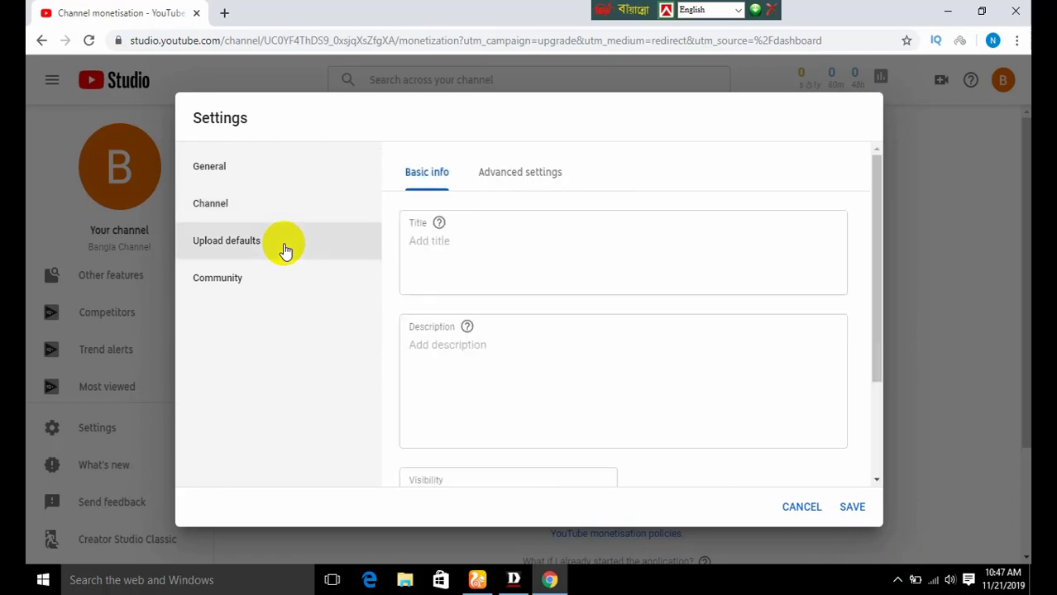
pyautogui.click(448, 237)
pyautogui.click(516, 180)
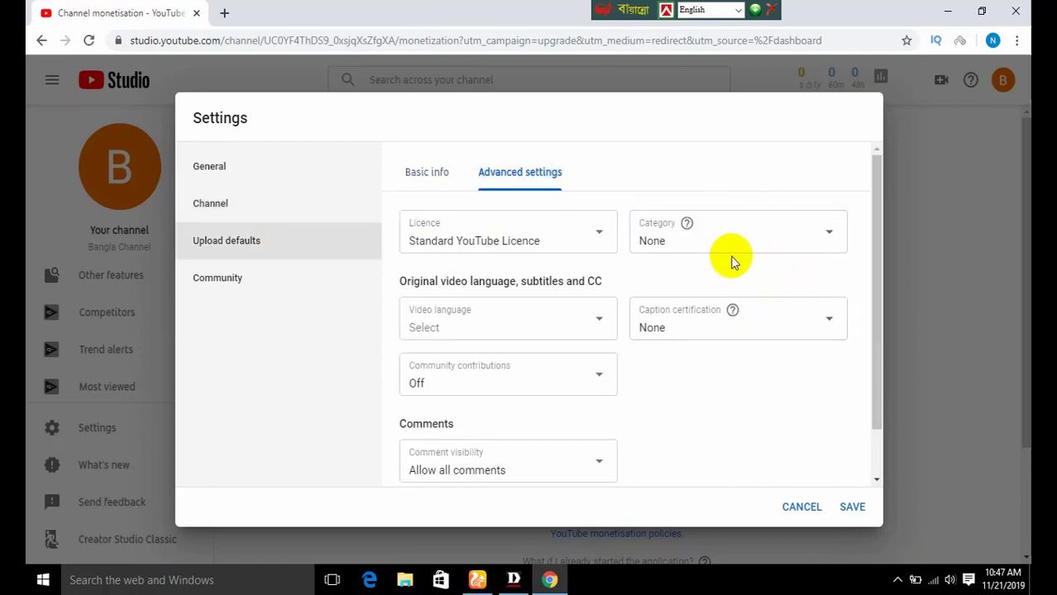
pyautogui.click(722, 239)
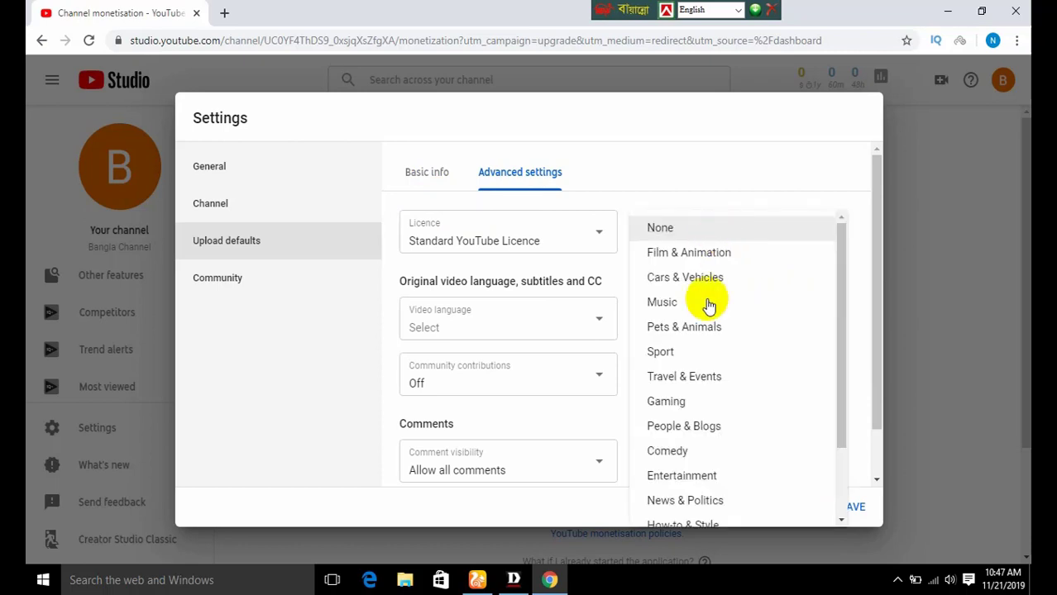
pyautogui.scroll(-2, 715, 339)
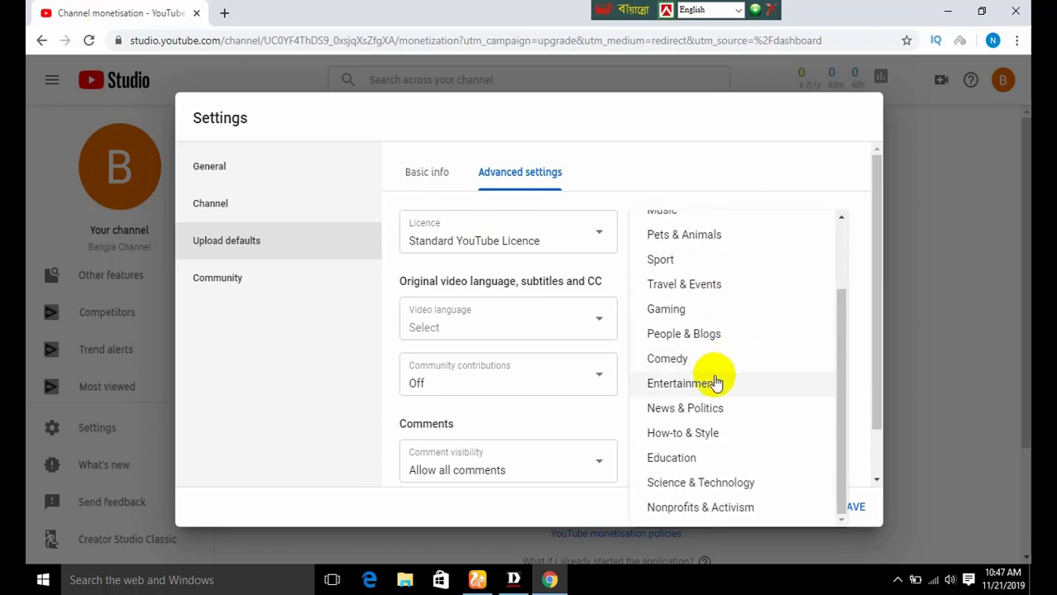
pyautogui.click(720, 458)
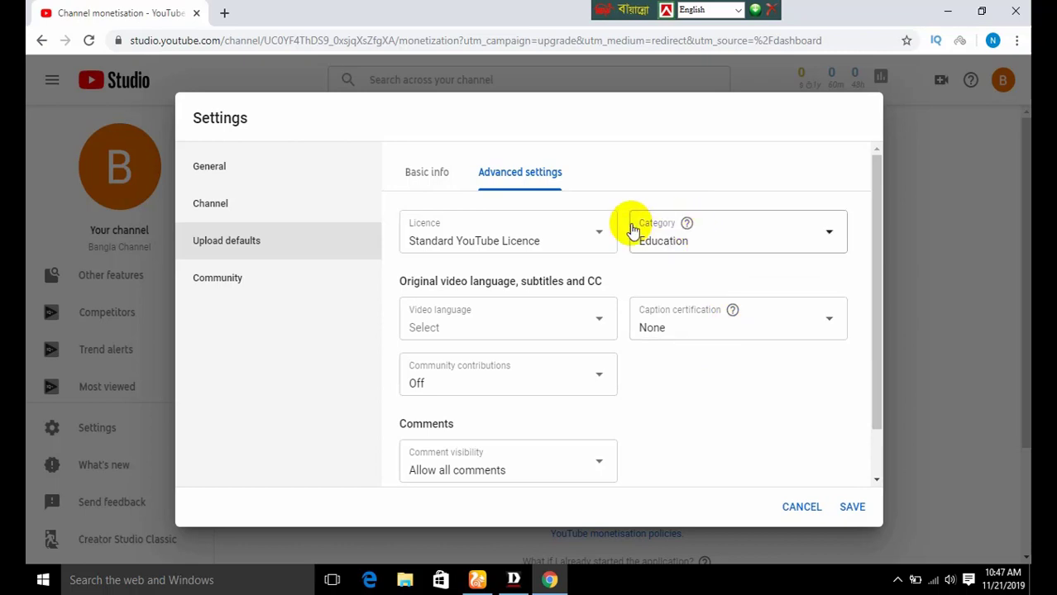
pyautogui.scroll(-1, 473, 397)
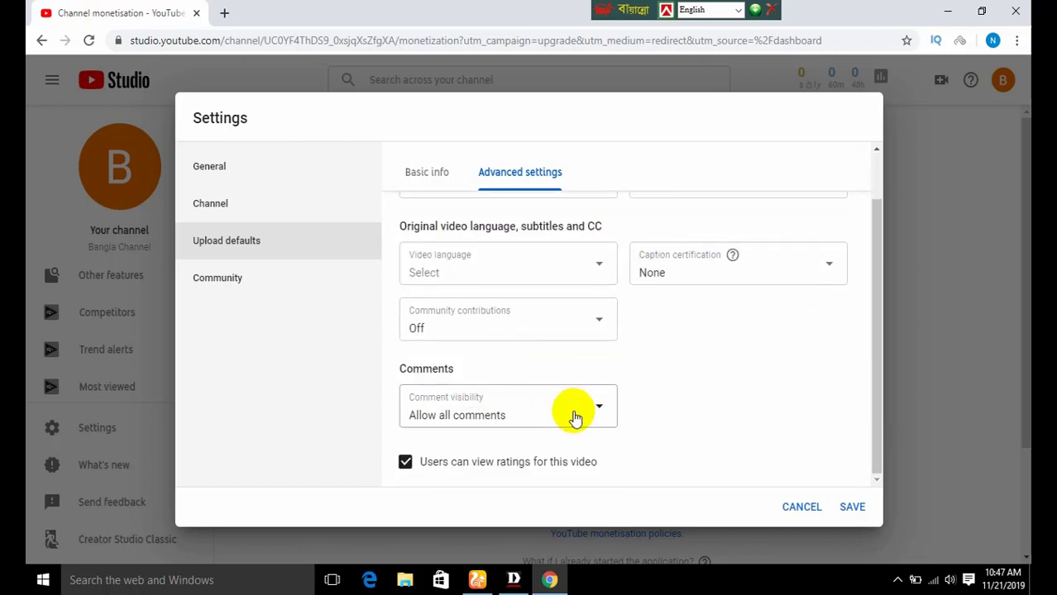
# Review the Community automated filters and default comment options, and save the channel settings.
pyautogui.click(268, 296)
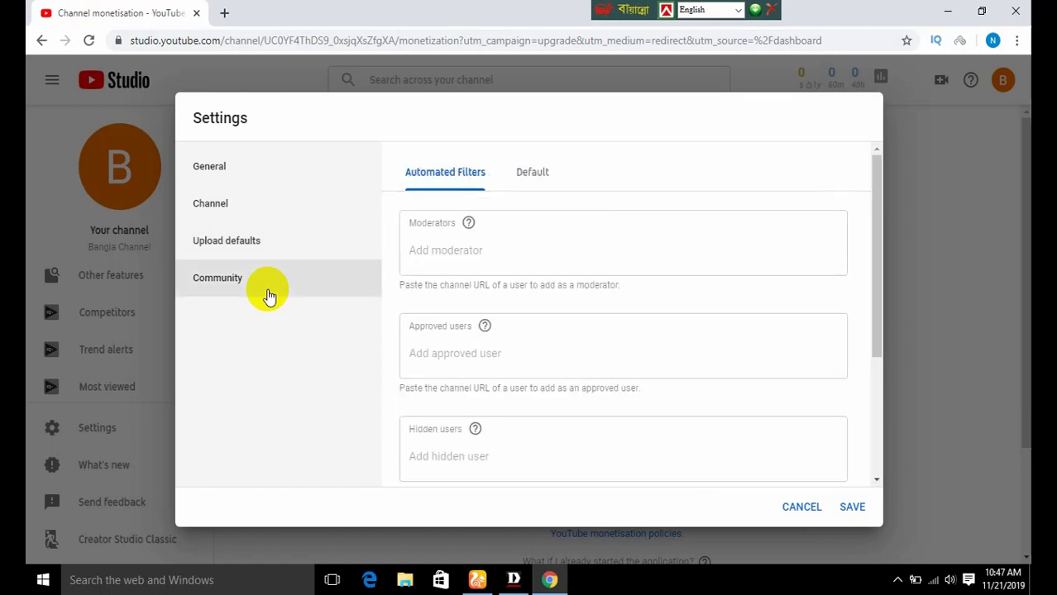
pyautogui.click(517, 172)
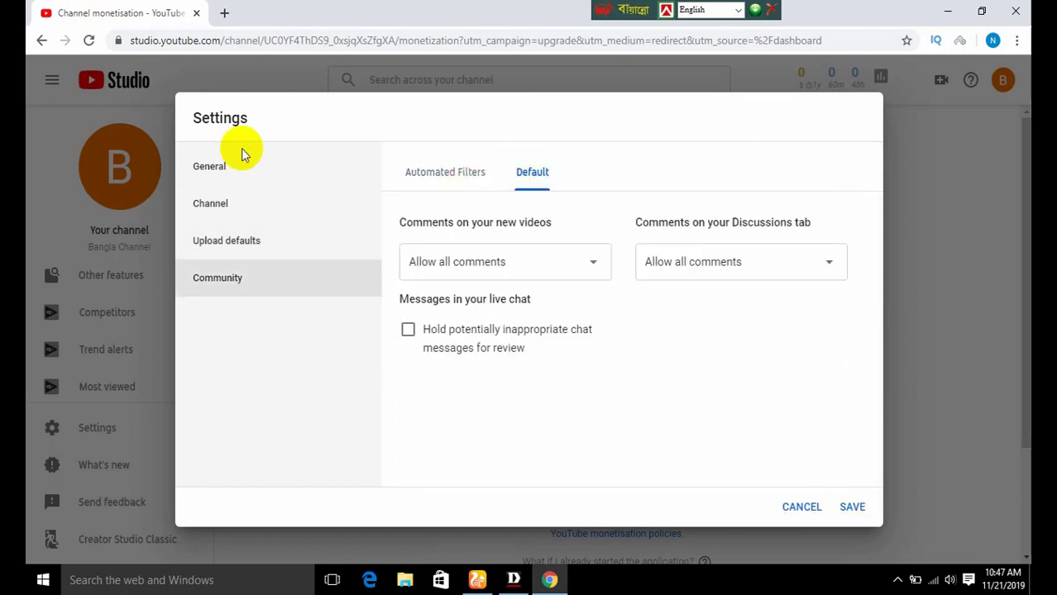
pyautogui.click(852, 508)
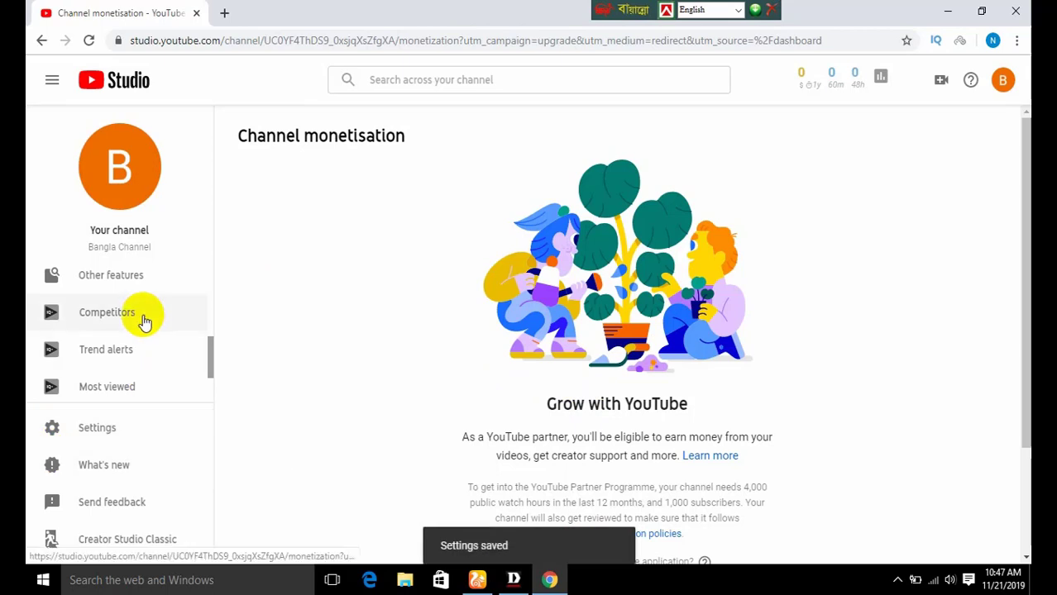
# Examine the subscriber and public watch hour requirements for joining the YouTube Partner Programme on the channel monetisation page.
pyautogui.scroll(2, 139, 321)
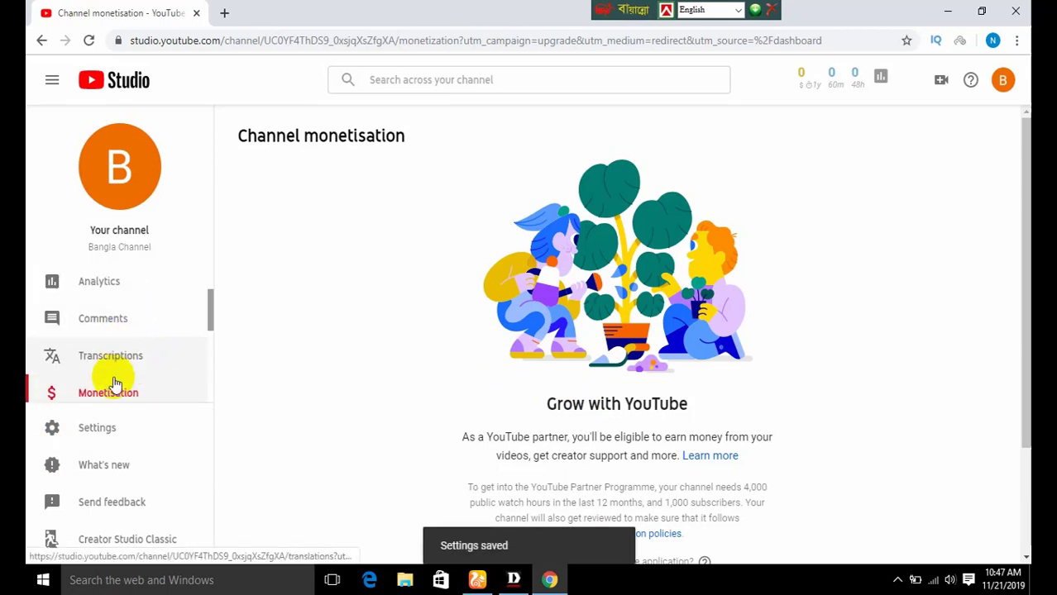
pyautogui.scroll(-2, 798, 318)
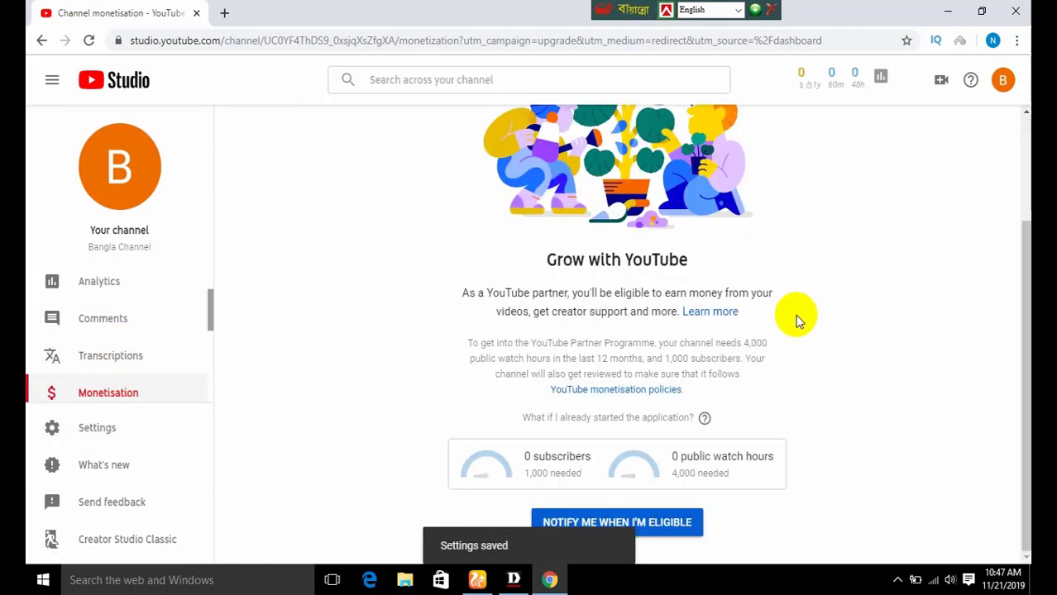
pyautogui.scroll(1, 795, 319)
pyautogui.scroll(-1, 794, 316)
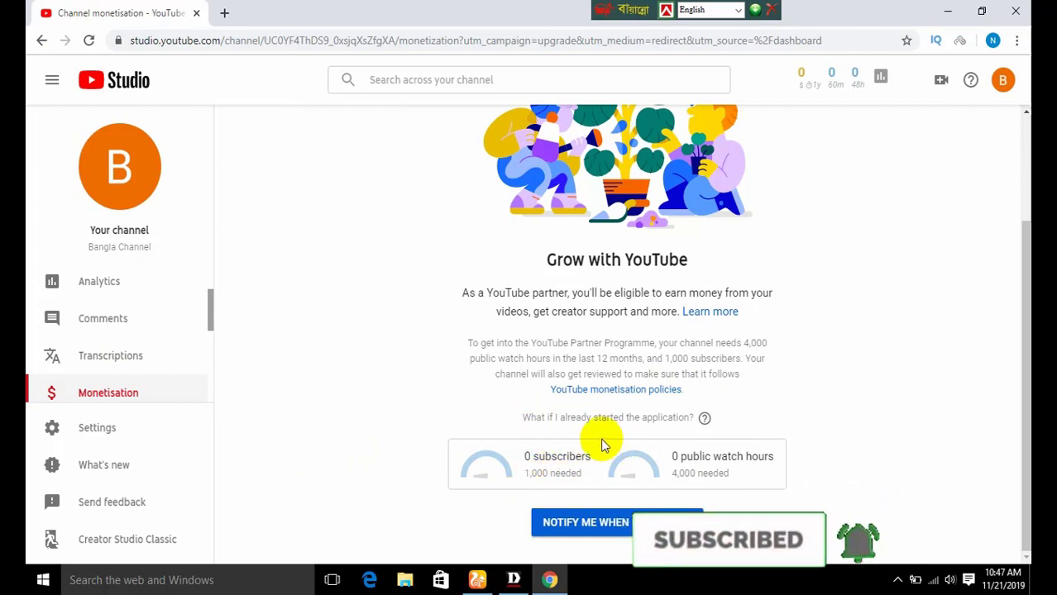
pyautogui.moveTo(521, 476); pyautogui.dragTo(583, 473)
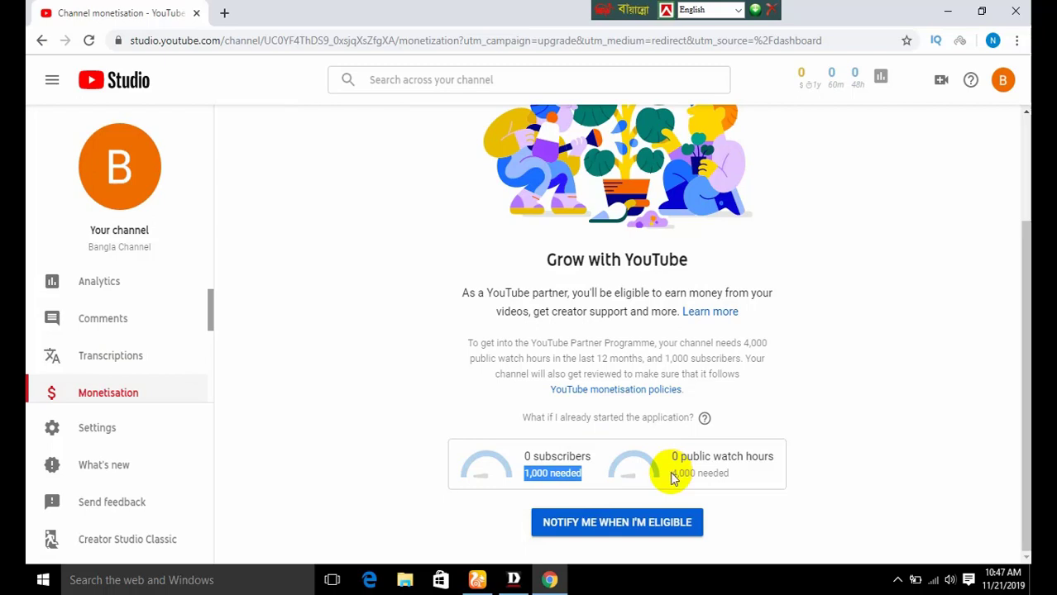
pyautogui.moveTo(672, 477); pyautogui.dragTo(716, 473)
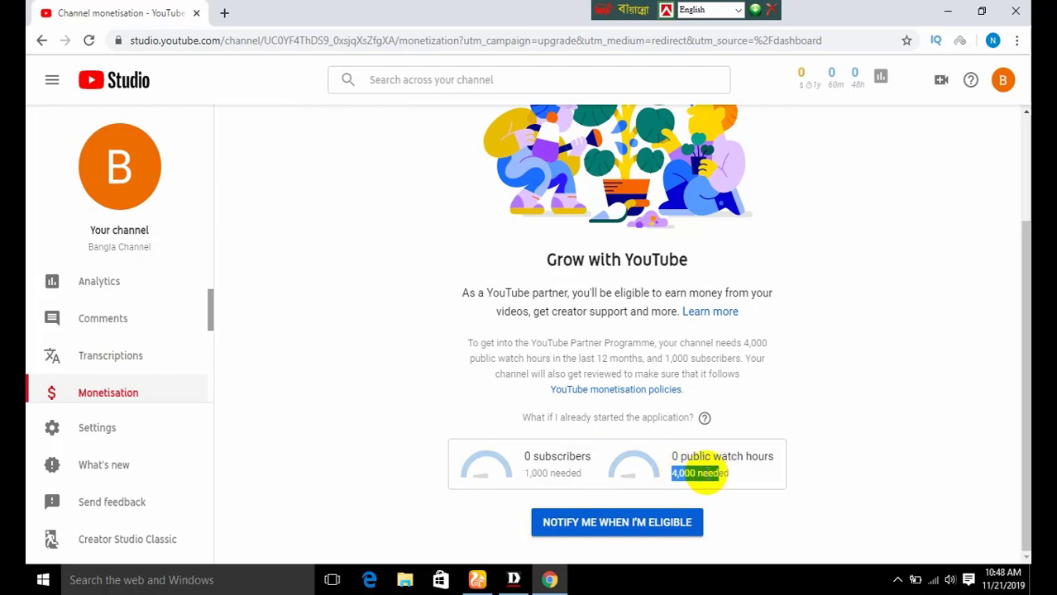
pyautogui.click(405, 382)
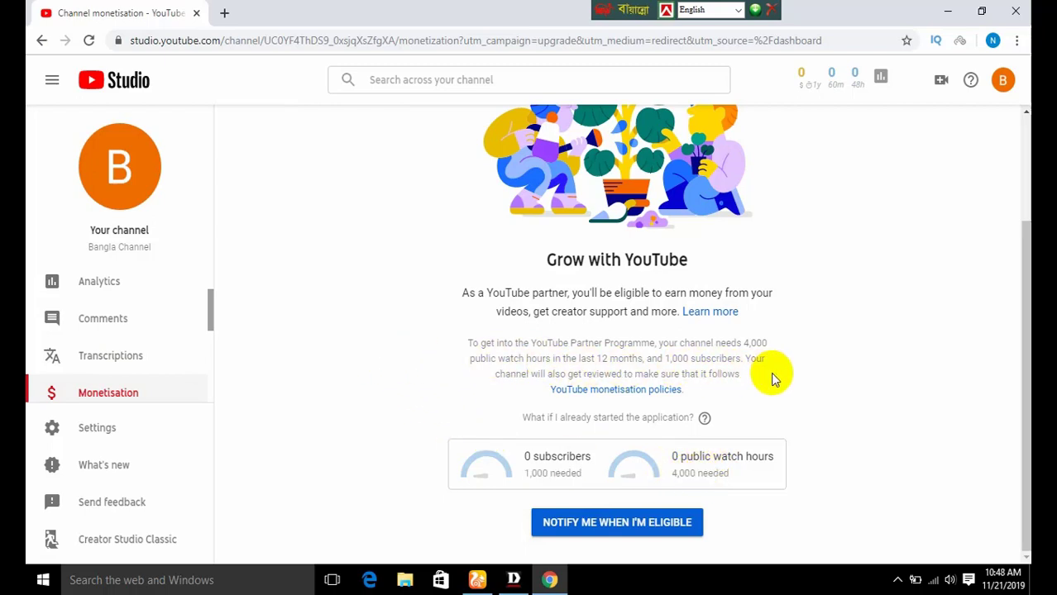